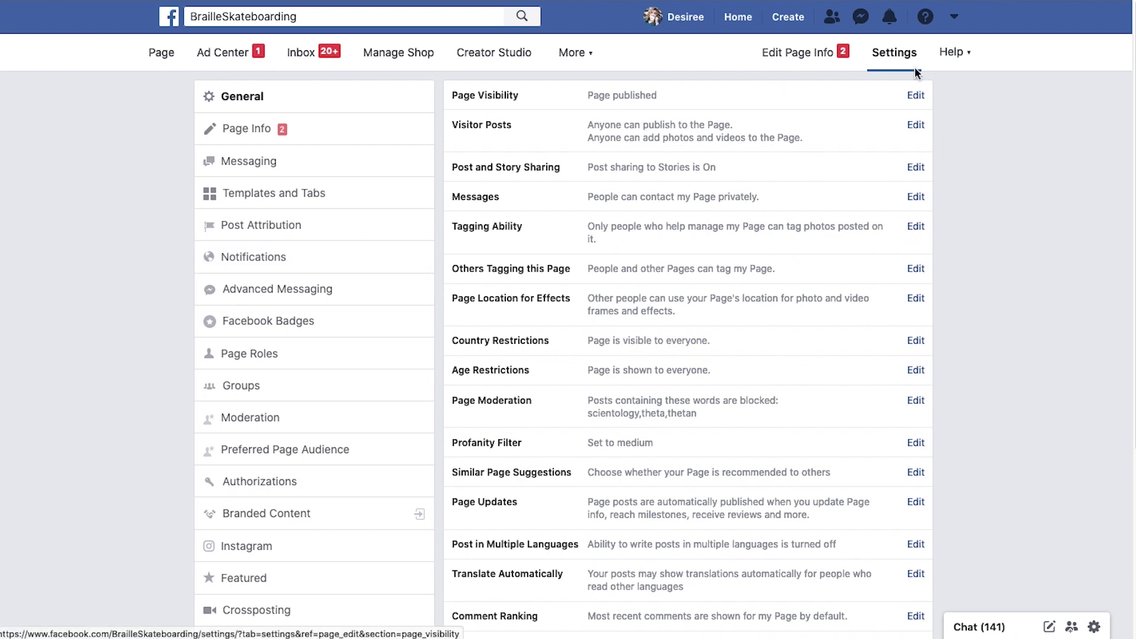
Scroll the BrailleSkateboarding Page's General settings list to the bottom and back up
scroll(228, 165, down, 5)
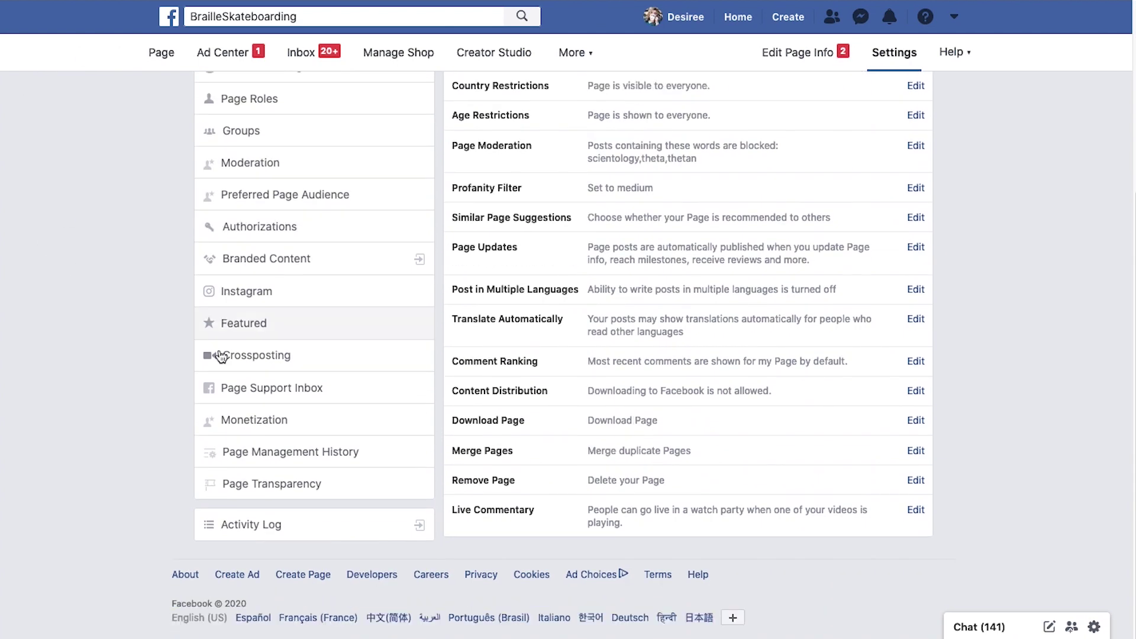
scroll(271, 461, up, 5)
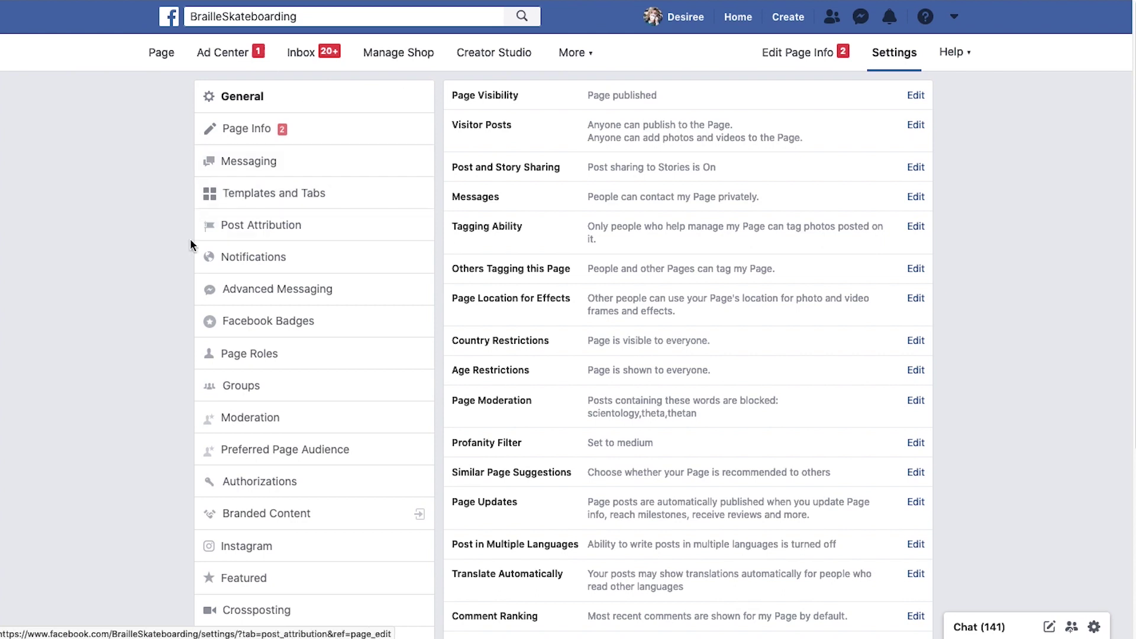
scroll(662, 179, down, 5)
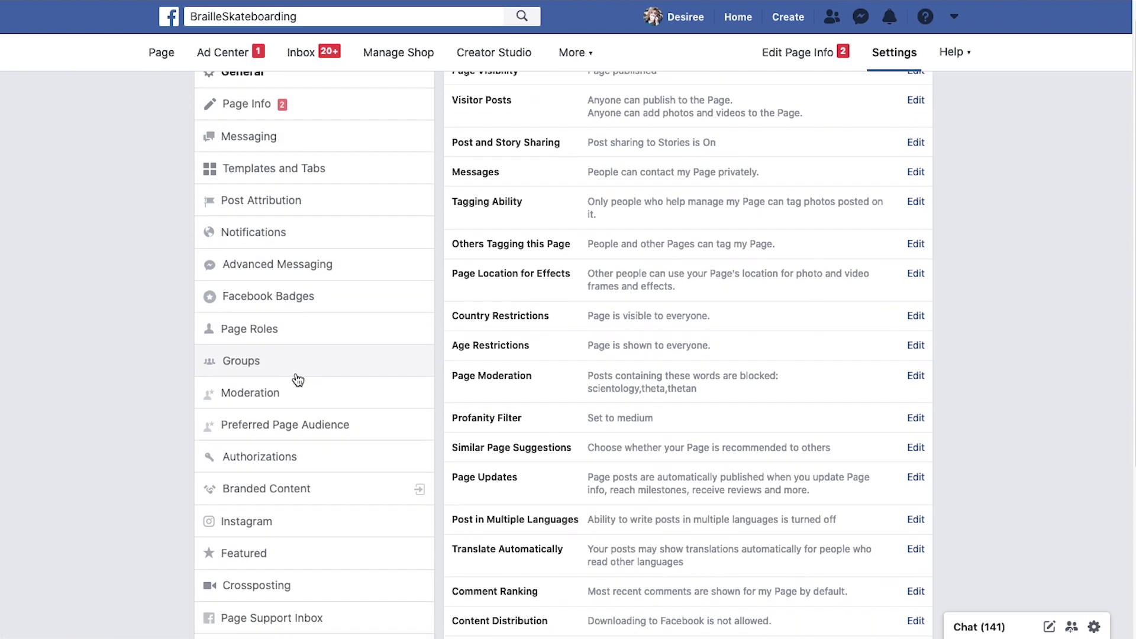
scroll(925, 331, up, 5)
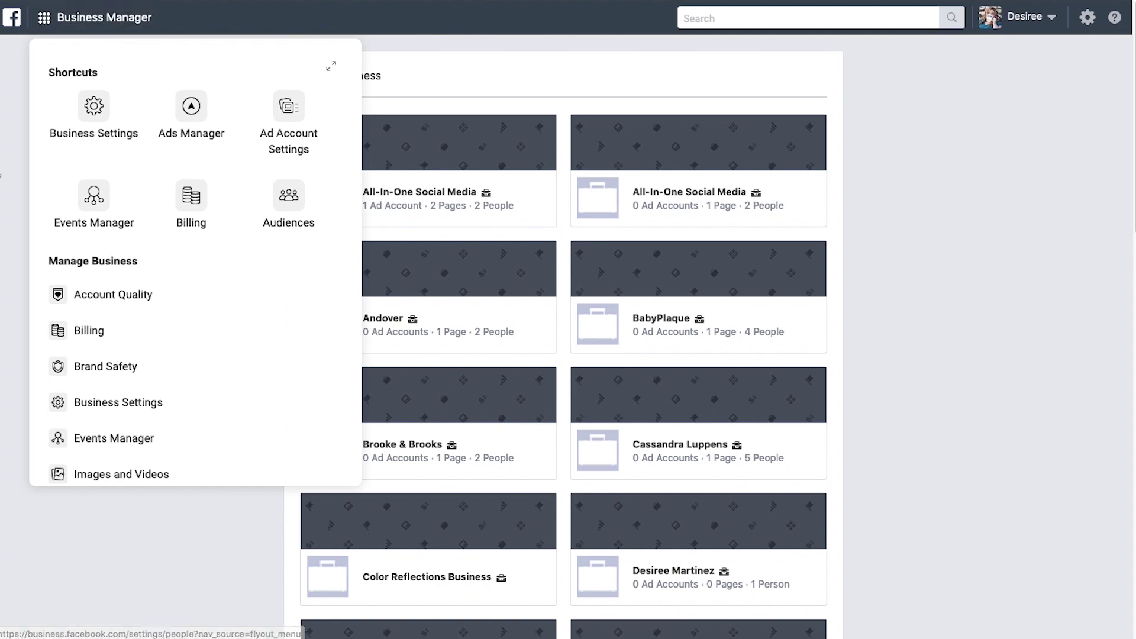
Open the first All-In-One Social Media business card in Business Manager
click(363, 162)
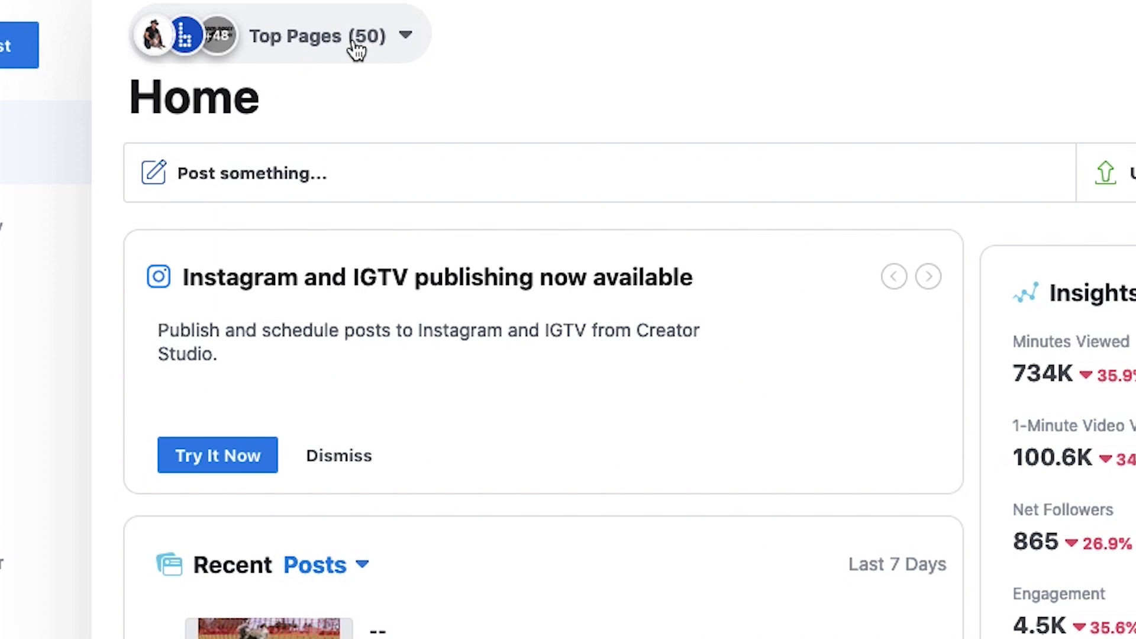
Browse the Top Pages (50) page list, then close it without changing the selection
click(357, 51)
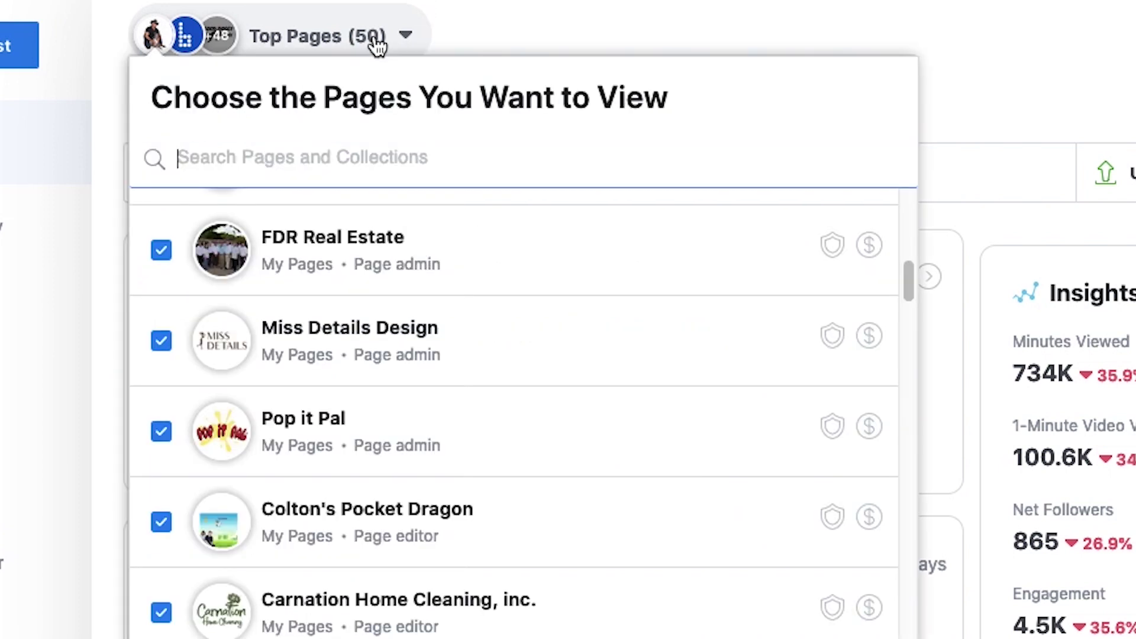
scroll(335, 462, down, 10)
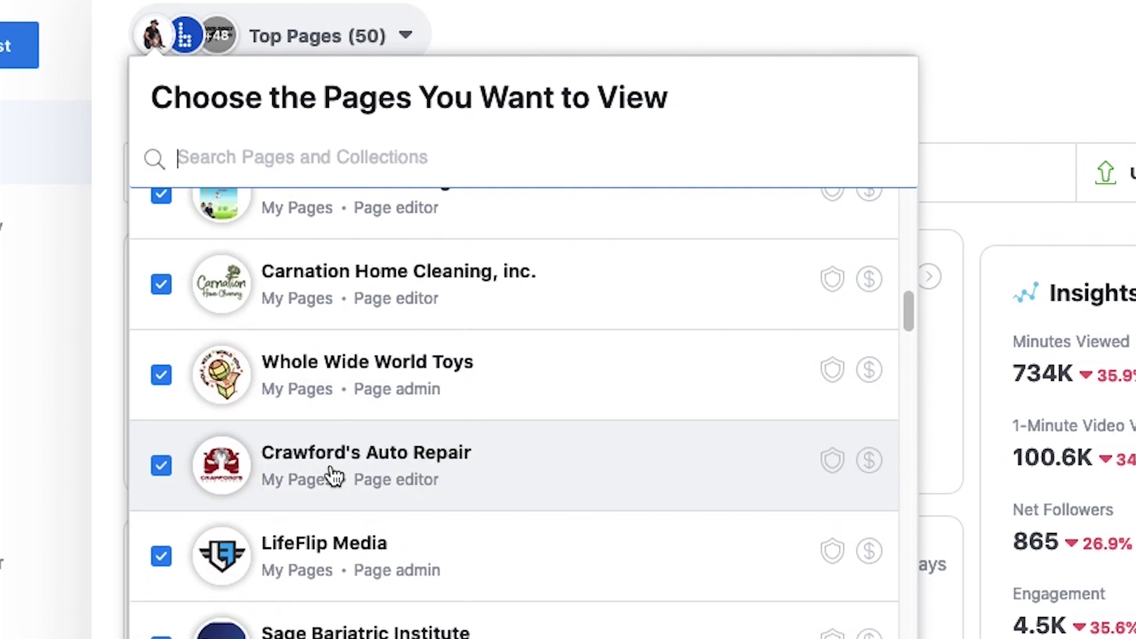
scroll(335, 478, down, 10)
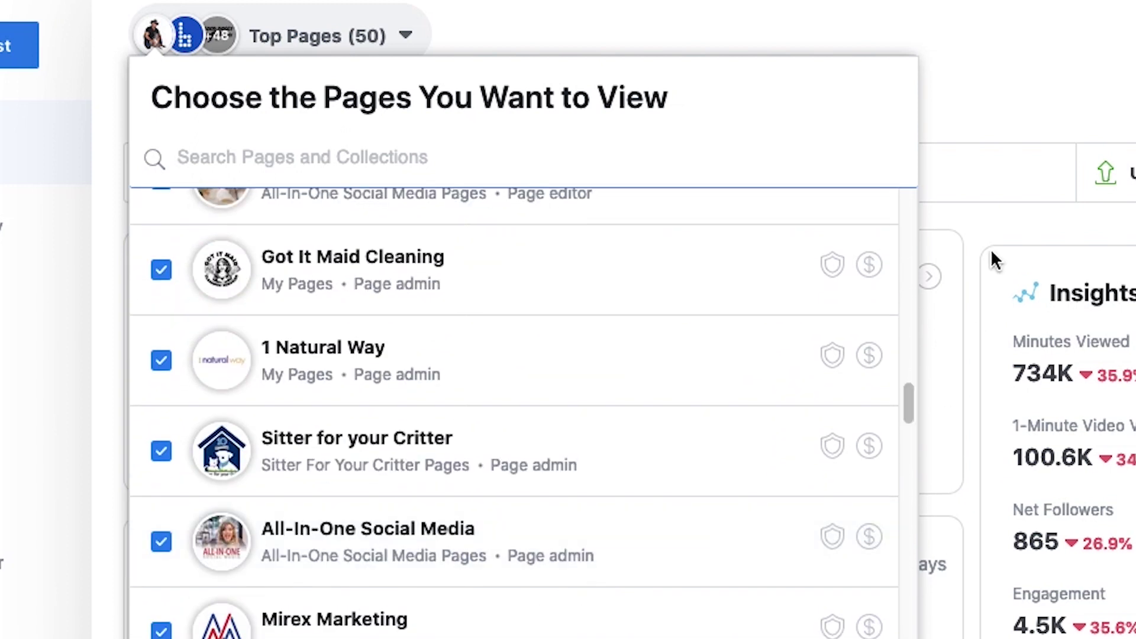
click(1014, 119)
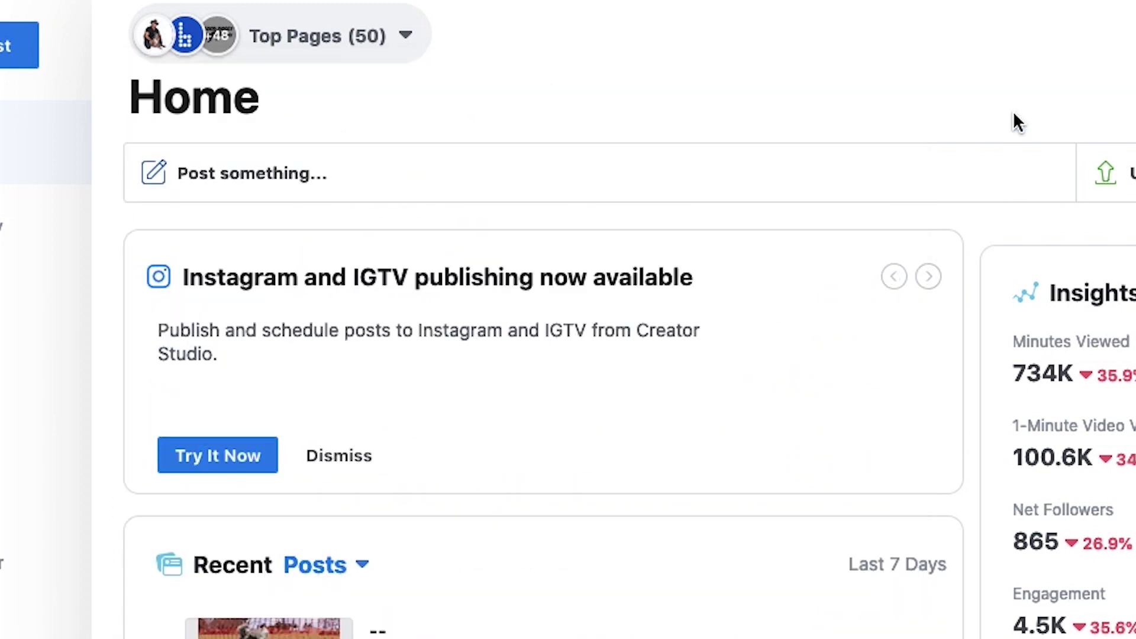
Scroll through the reopened page list, then go to the Content Library's posts
click(394, 30)
scroll(339, 330, up, 10)
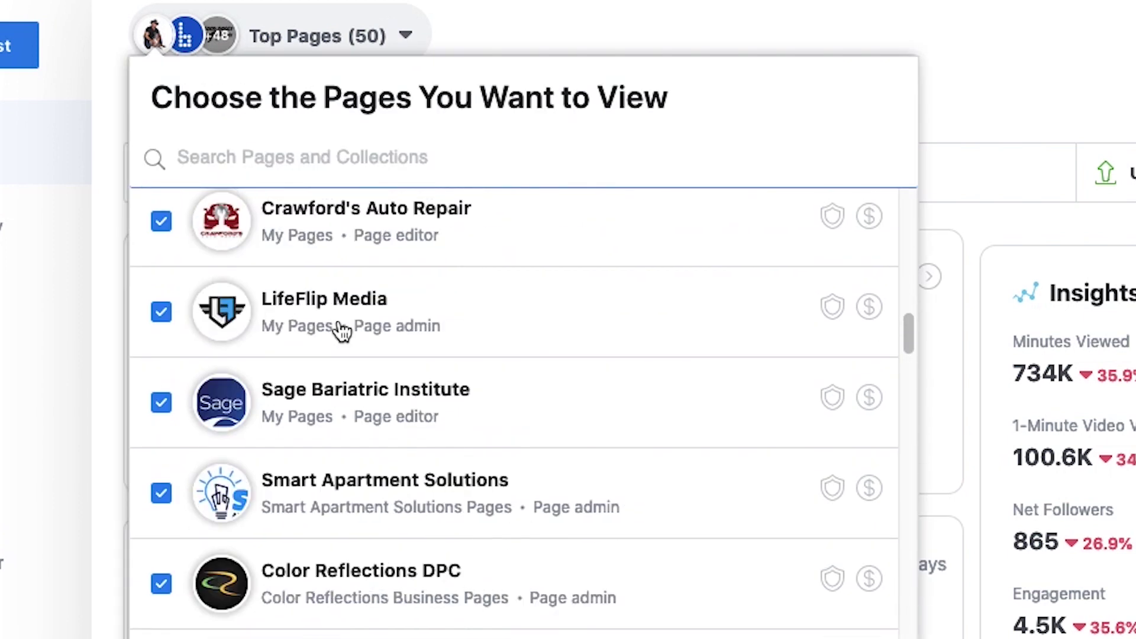
scroll(338, 329, up, 10)
scroll(420, 405, down, 5)
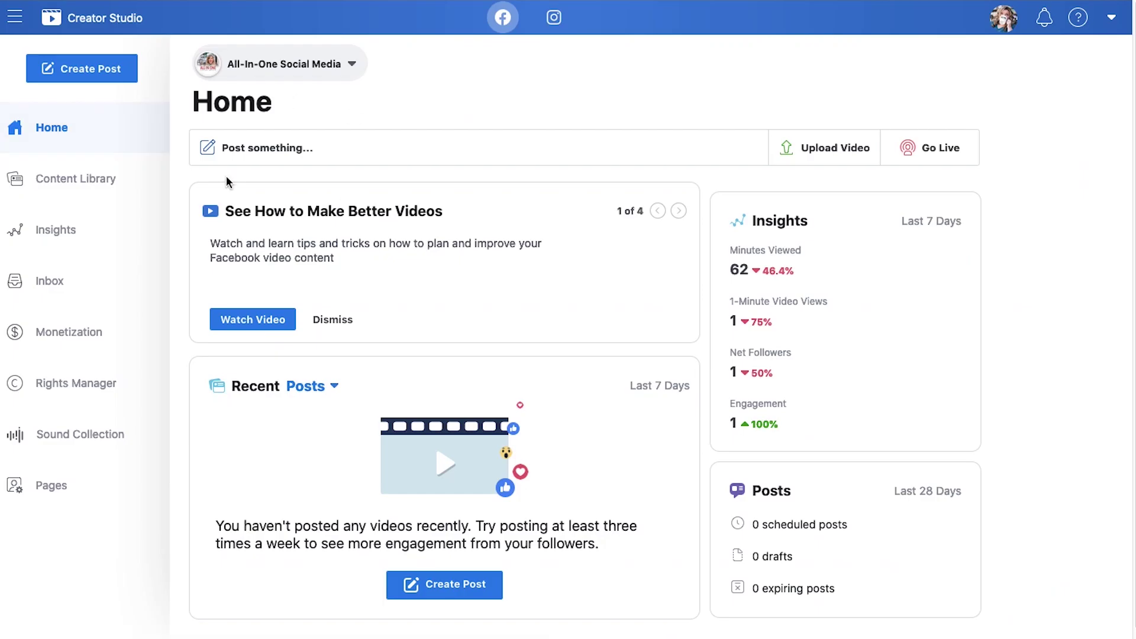
scroll(225, 180, down, 1)
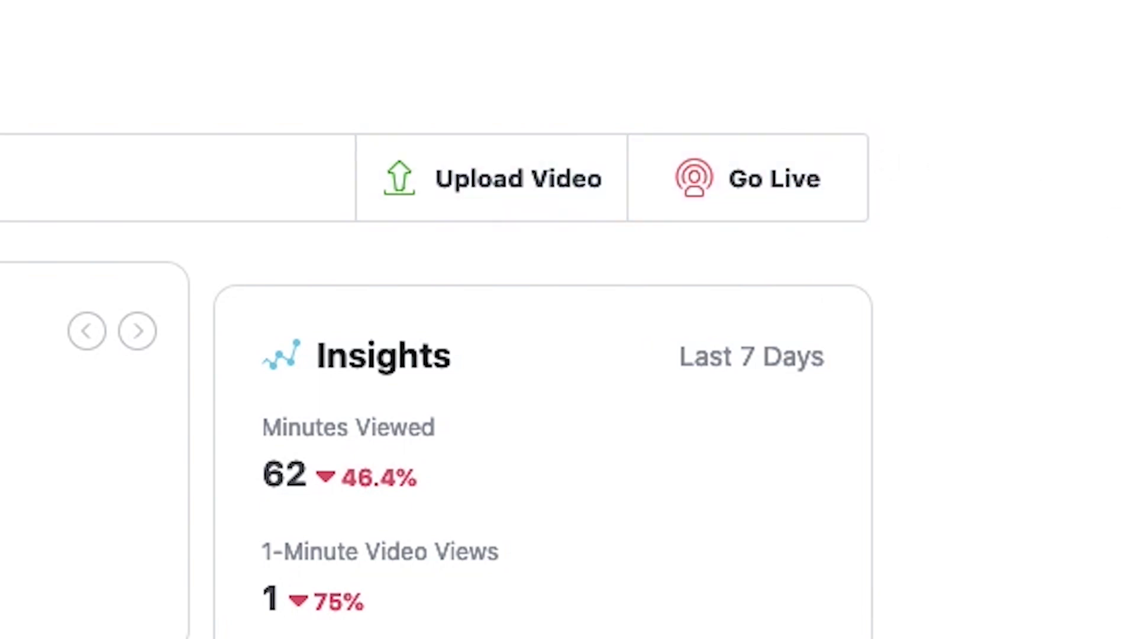
click(76, 186)
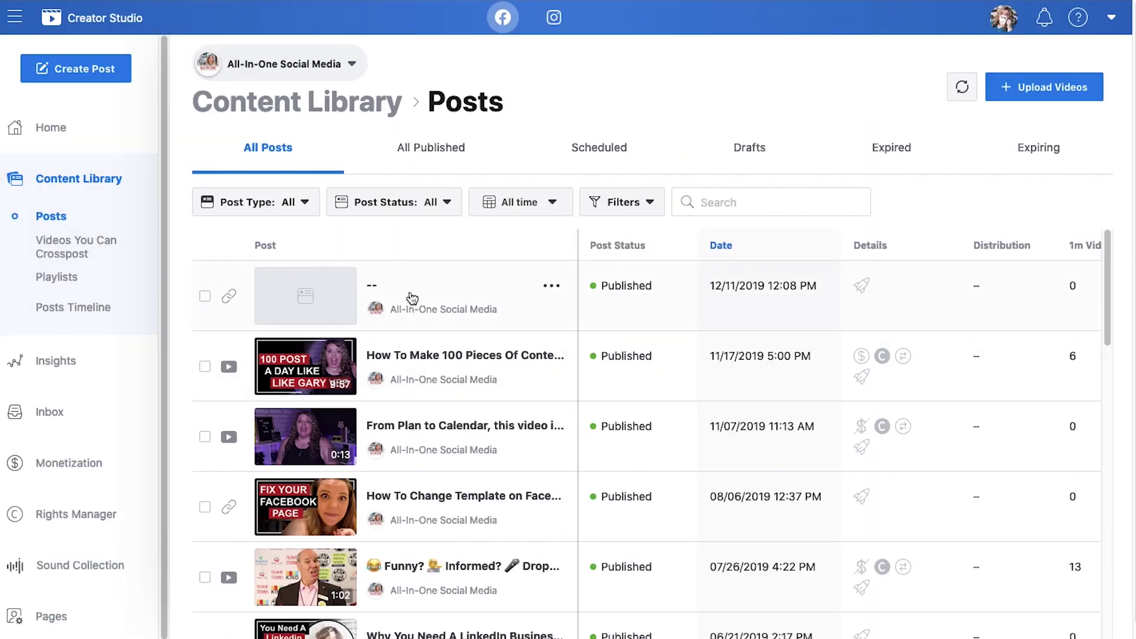
Scroll down through the Content Library's list of posts
scroll(467, 444, down, 1)
scroll(467, 445, down, 3)
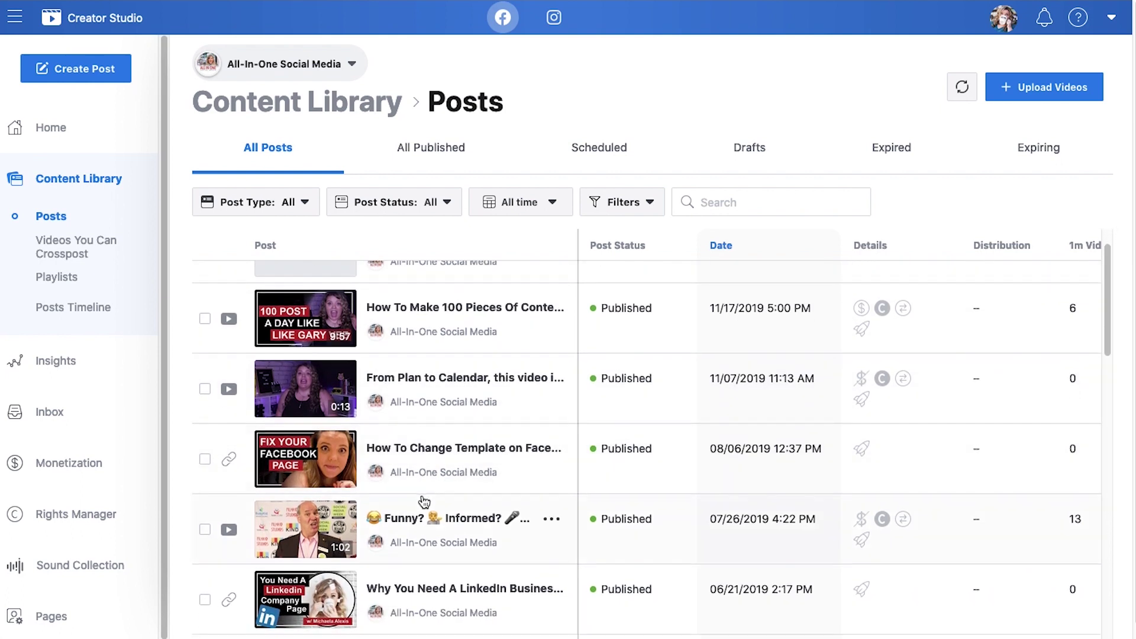
drag(1108, 287, 1090, 215)
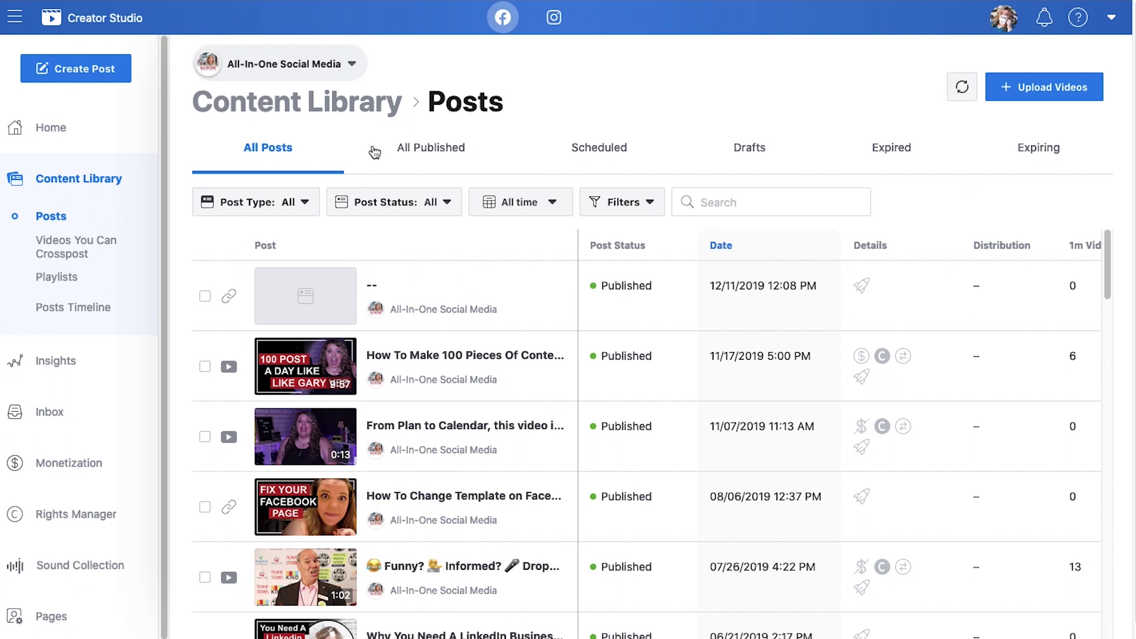
Check the All Published and Scheduled post tabs, then open Videos You Can Crosspost
click(438, 148)
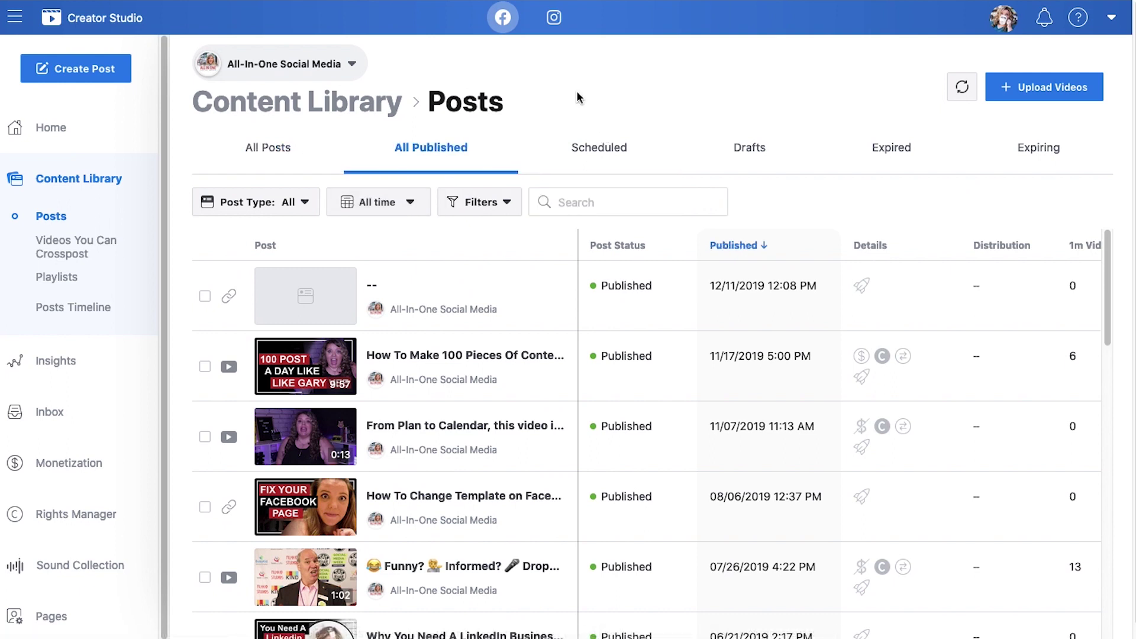
click(583, 147)
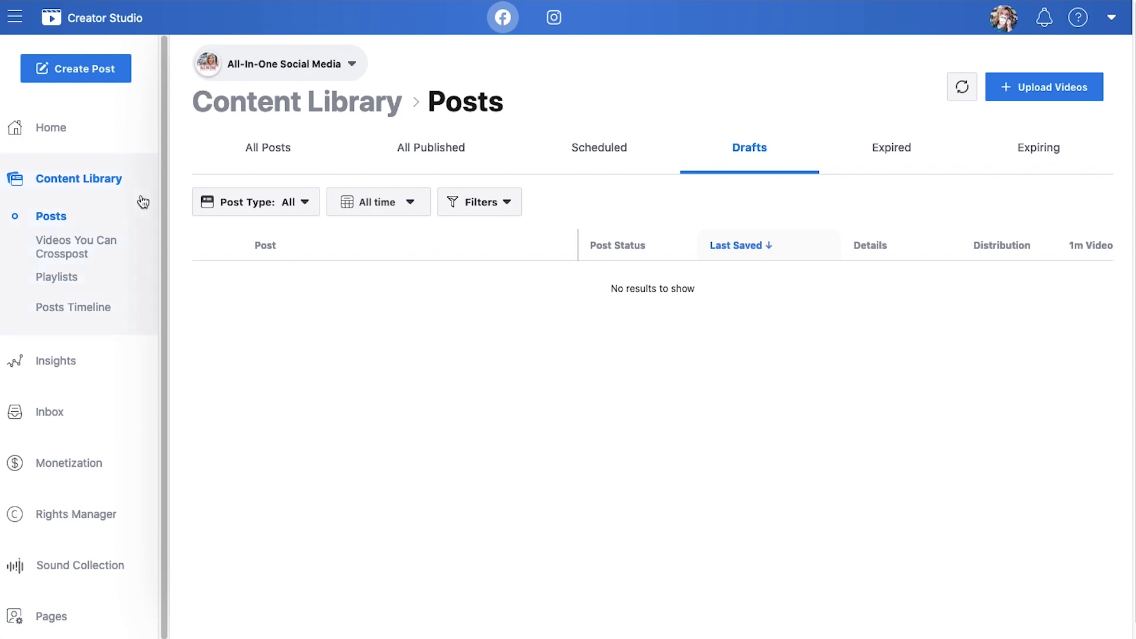
click(54, 251)
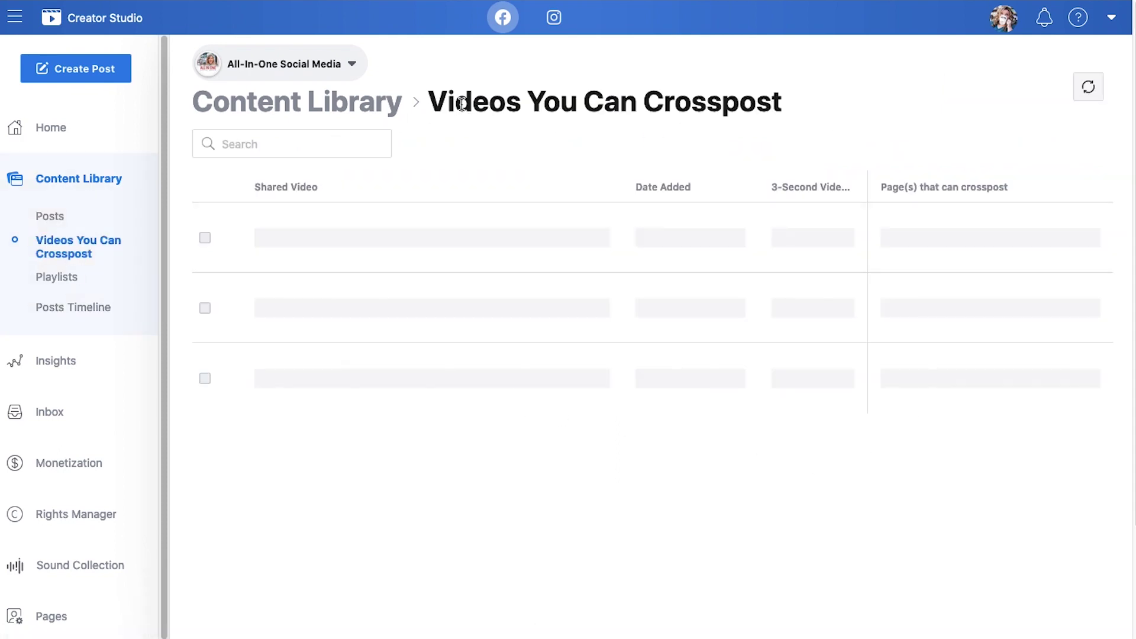
Switch Videos You Can Crosspost to the Monetized Pages (1) collection, then open Playlists
drag(428, 102, 797, 101)
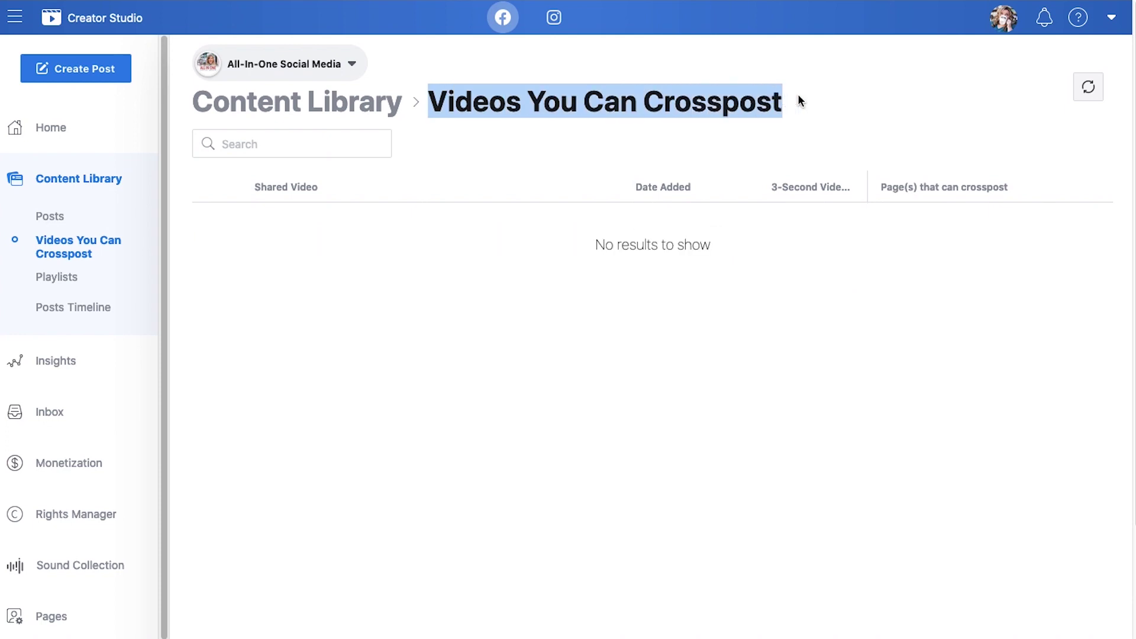
click(258, 62)
click(293, 333)
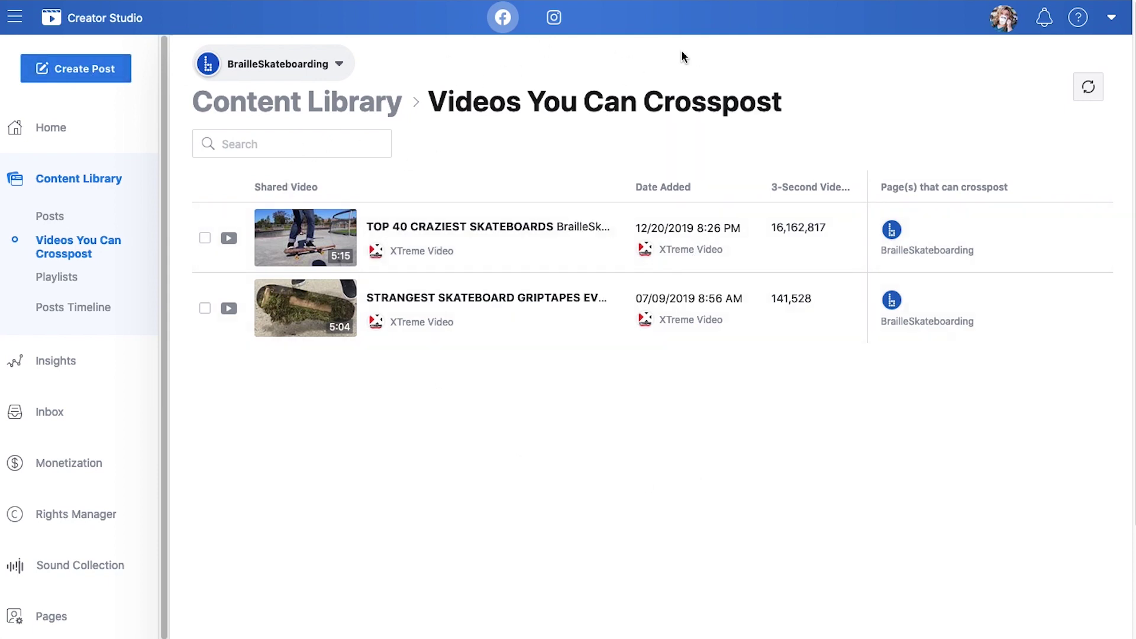
click(42, 278)
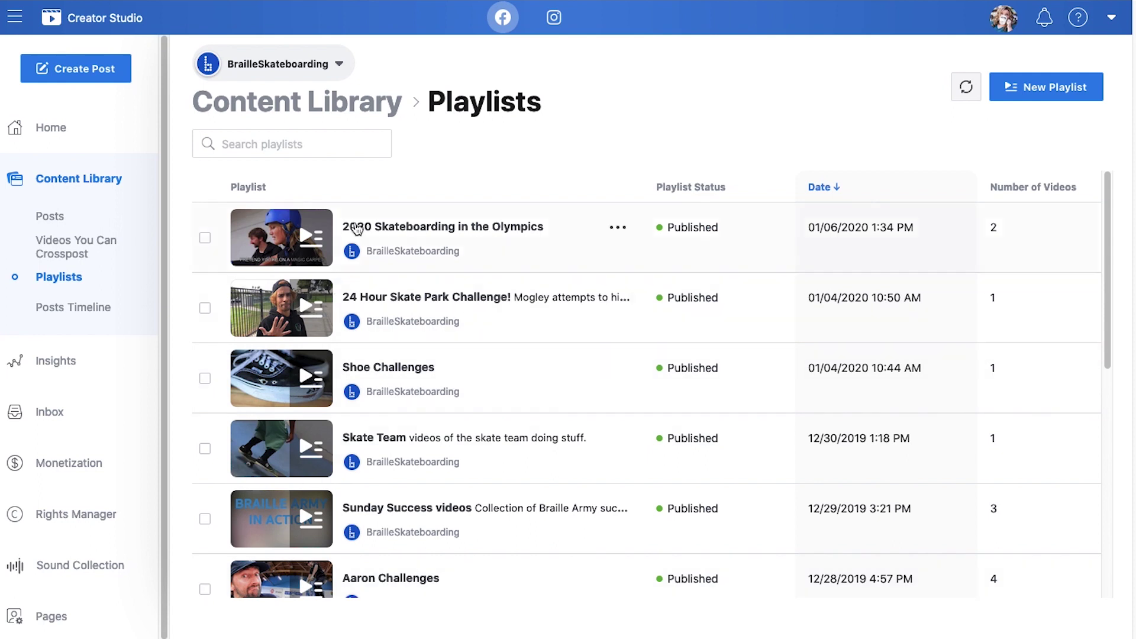
Search the page selector for 'all' and choose All-In-One Social Media
click(295, 59)
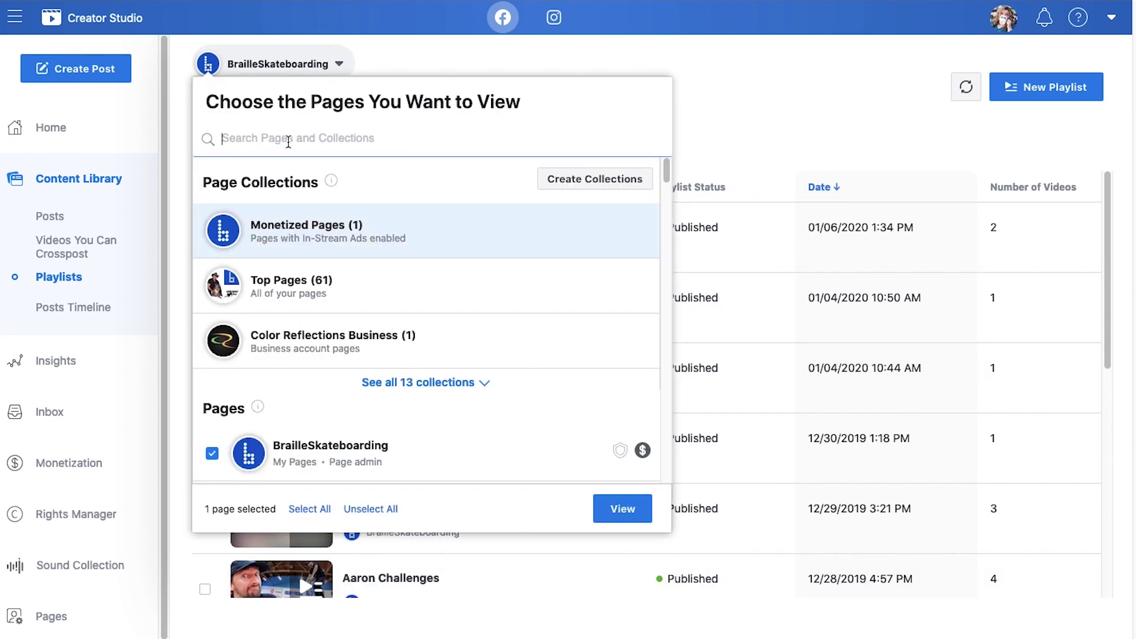
text(all)
click(481, 304)
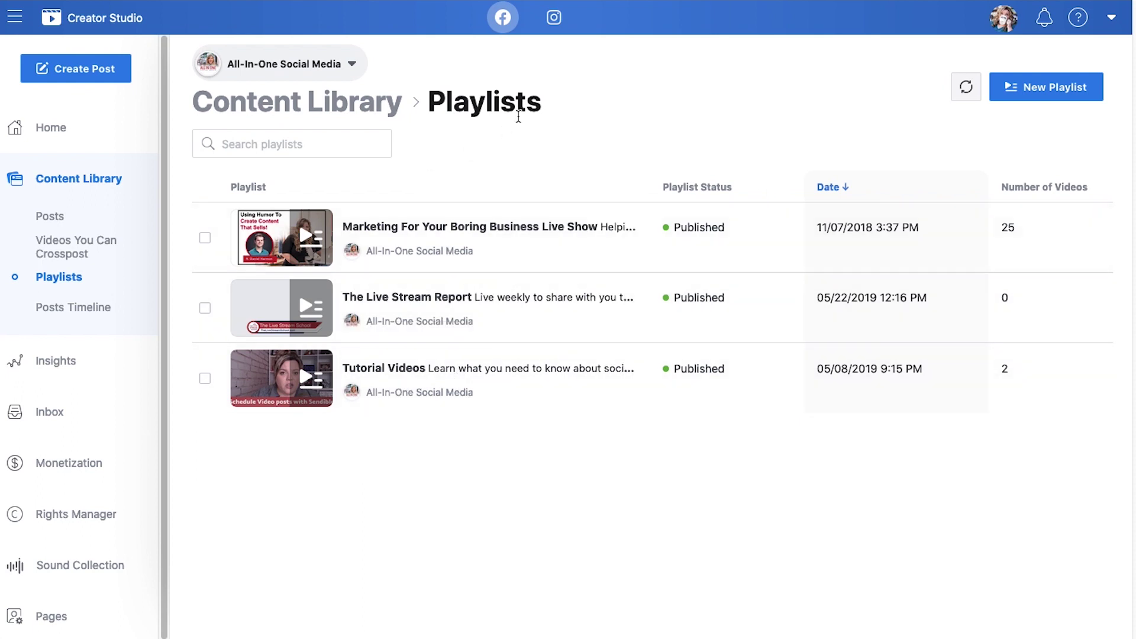
Scroll the Posts Timeline down to the 'Fix Your Facebook Page' post, then open Insights
click(39, 307)
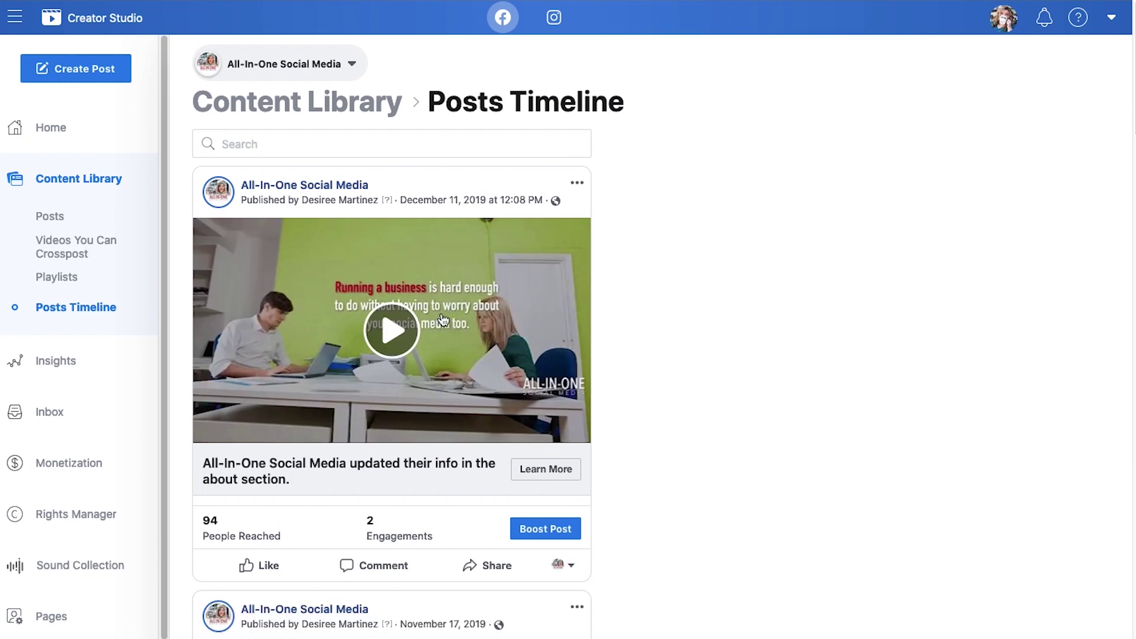
scroll(393, 302, down, 10)
scroll(396, 300, down, 10)
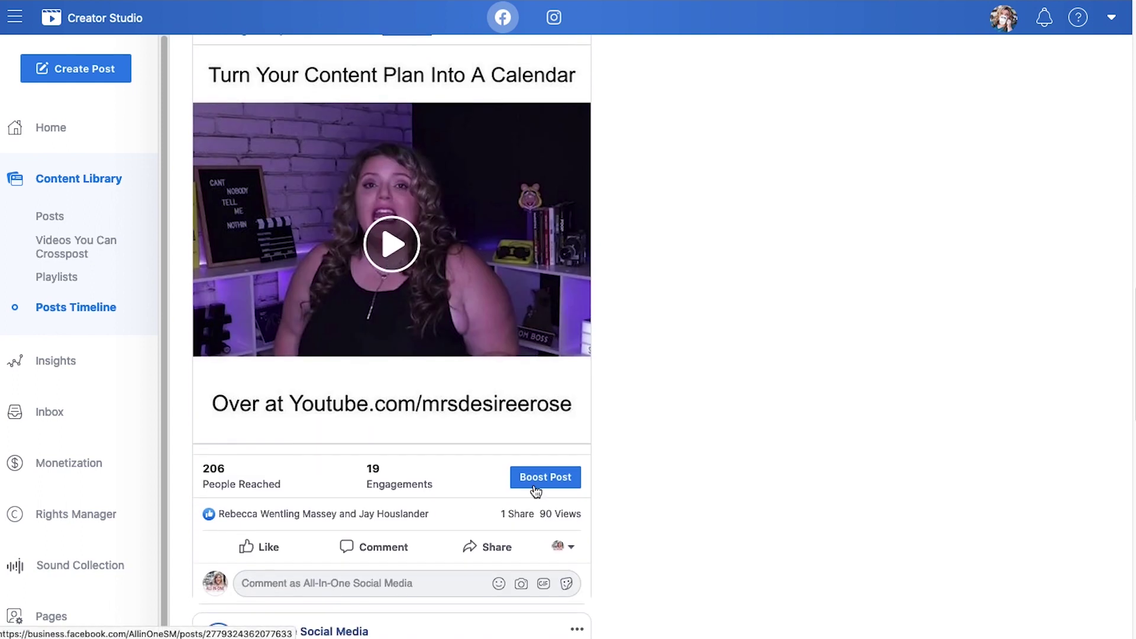
scroll(408, 464, down, 3)
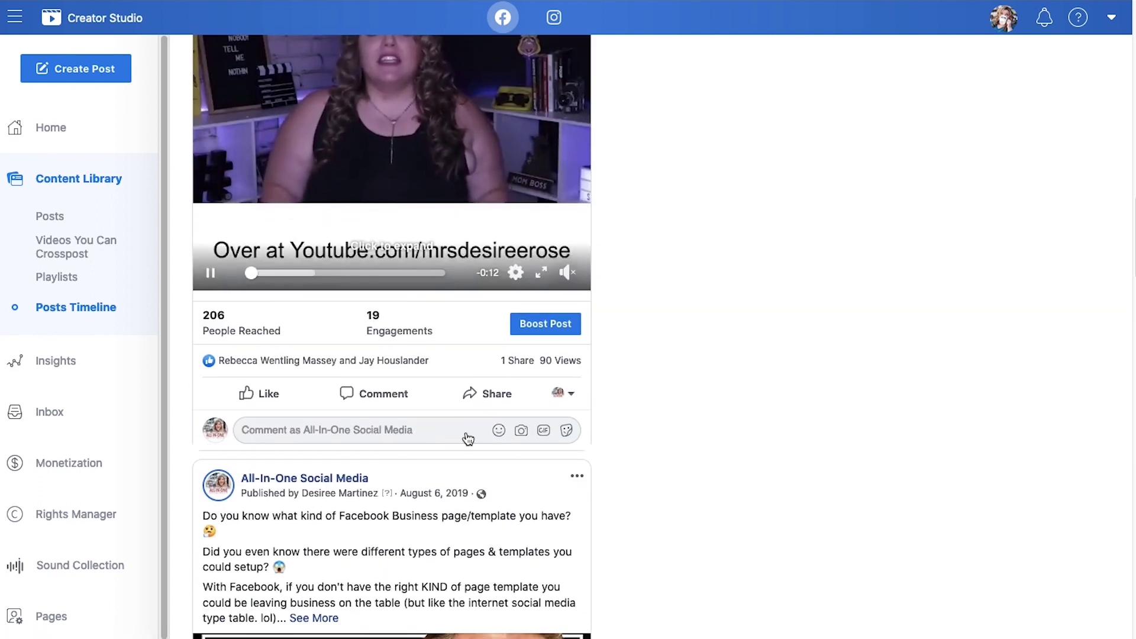
scroll(517, 461, down, 7)
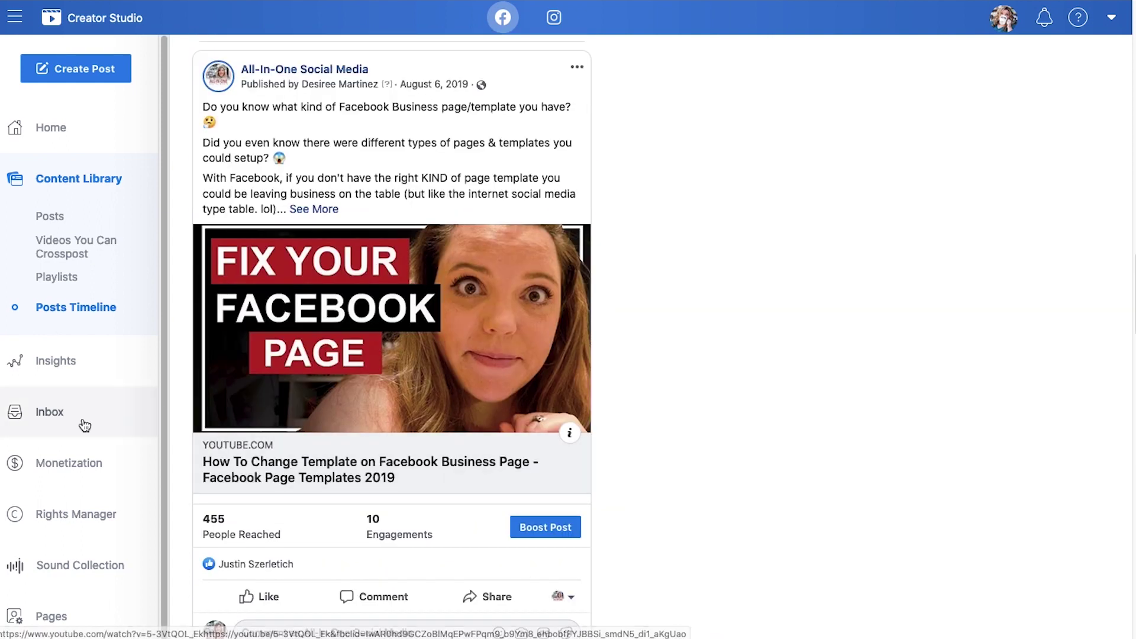
click(61, 362)
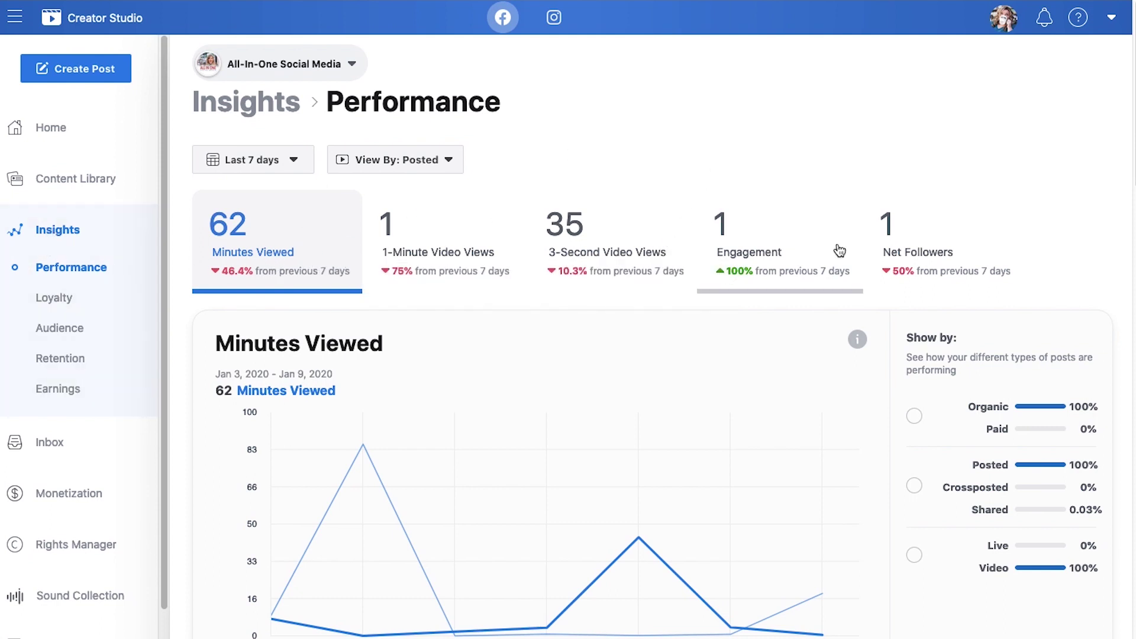
Scroll through the Performance insights, then review the Loyalty insights
scroll(329, 378, down, 10)
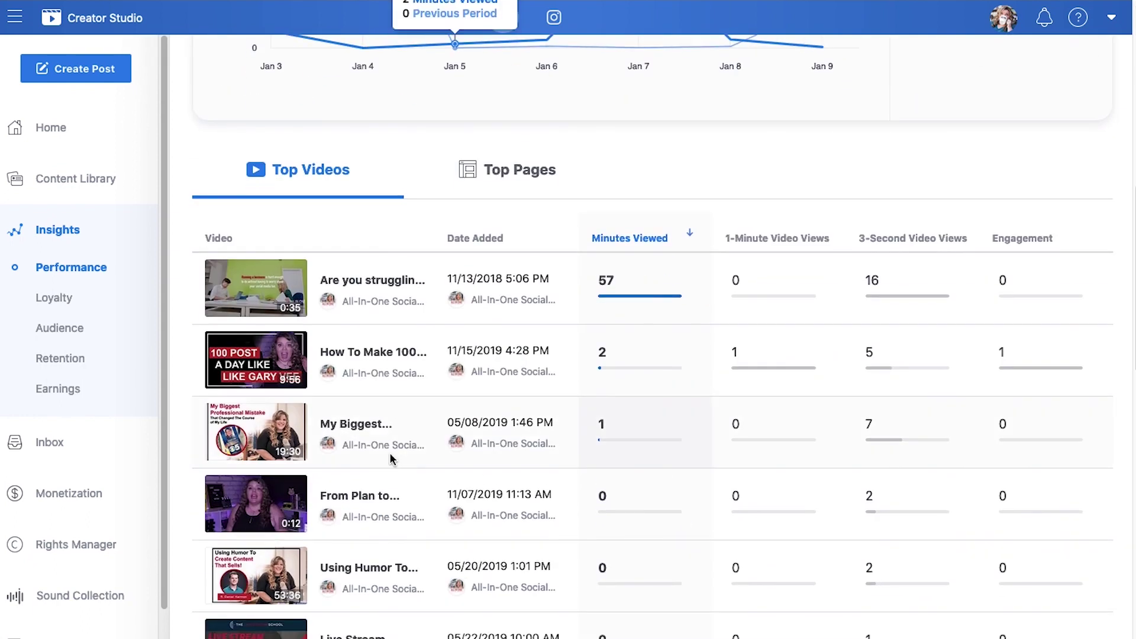
scroll(406, 304, down, 2)
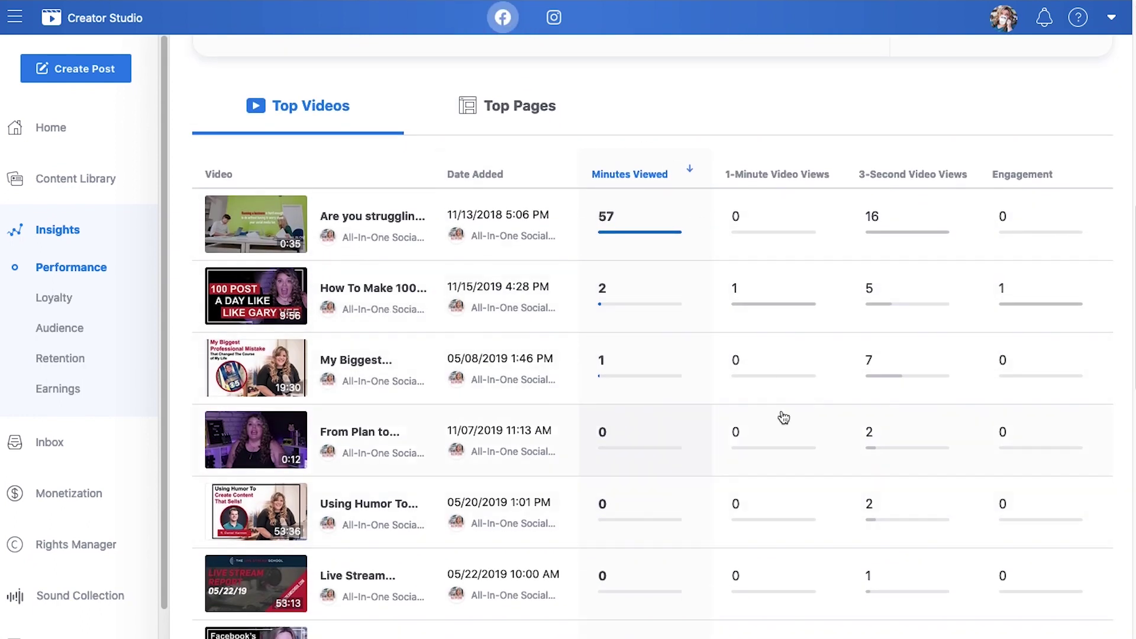
scroll(409, 237, down, 8)
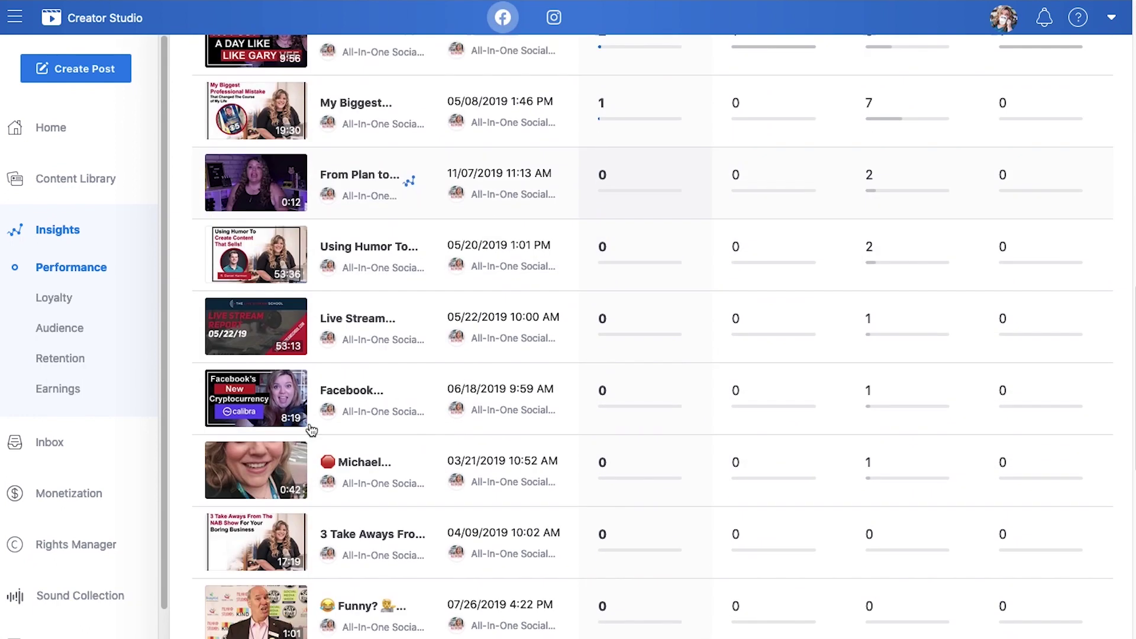
scroll(375, 296, up, 20)
click(27, 296)
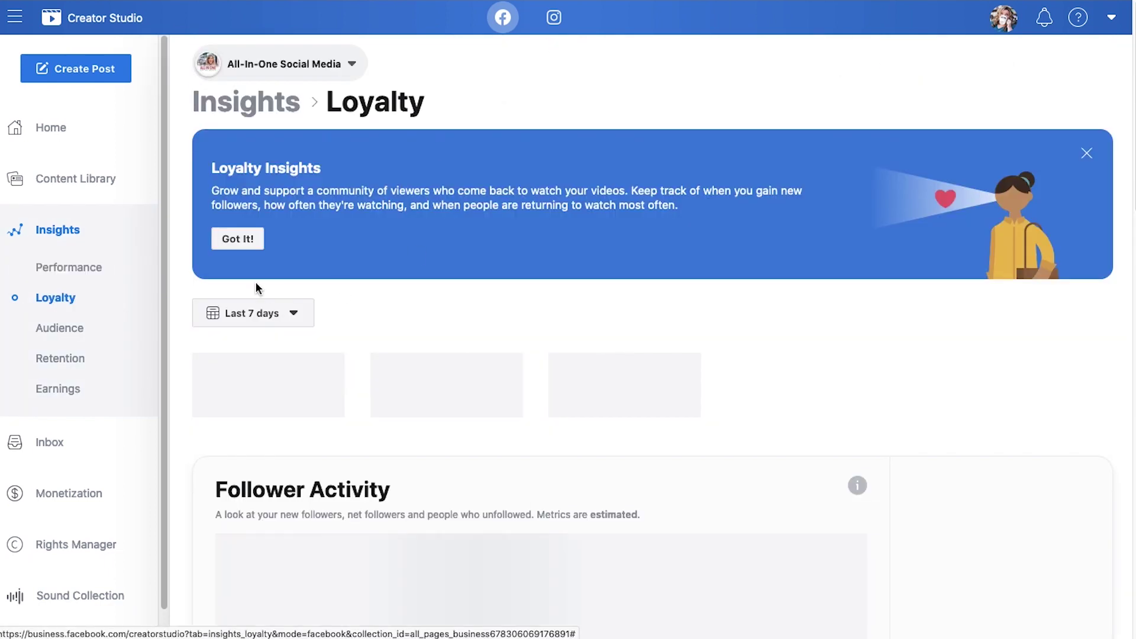
scroll(355, 248, down, 1)
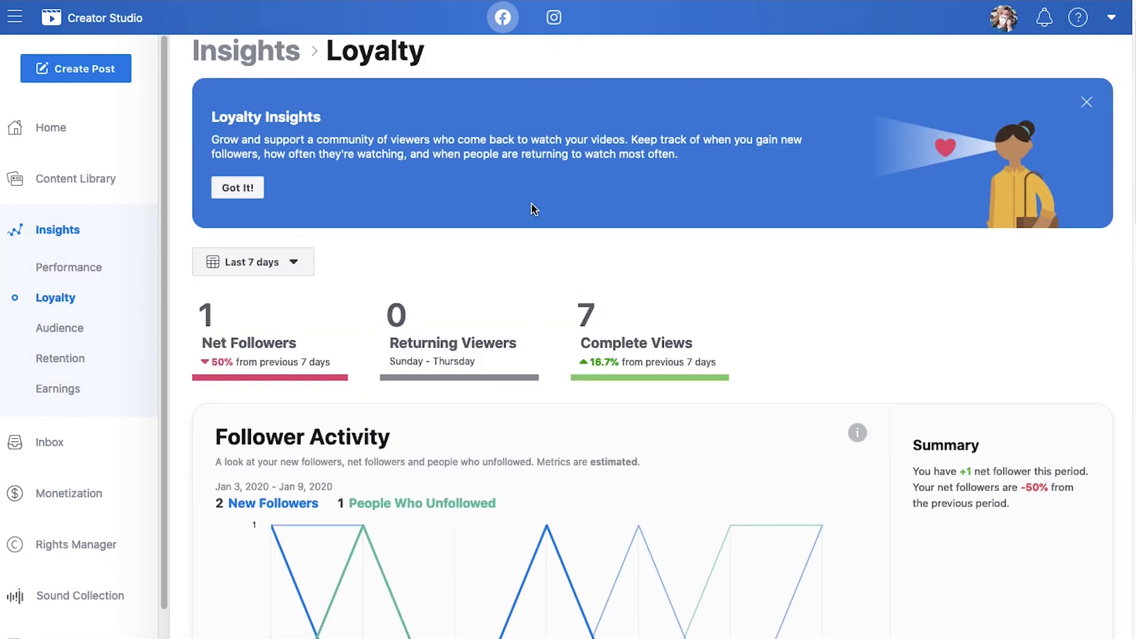
scroll(464, 349, down, 6)
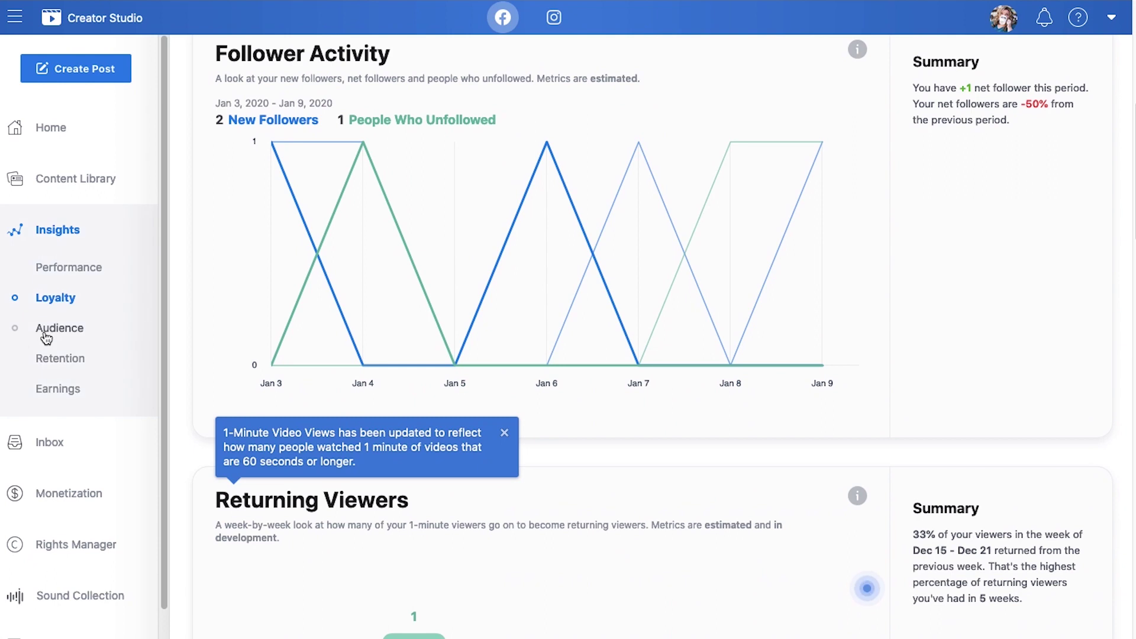
Show Audience insights for BrailleSkateboarding's 1-Minute Viewers
click(46, 332)
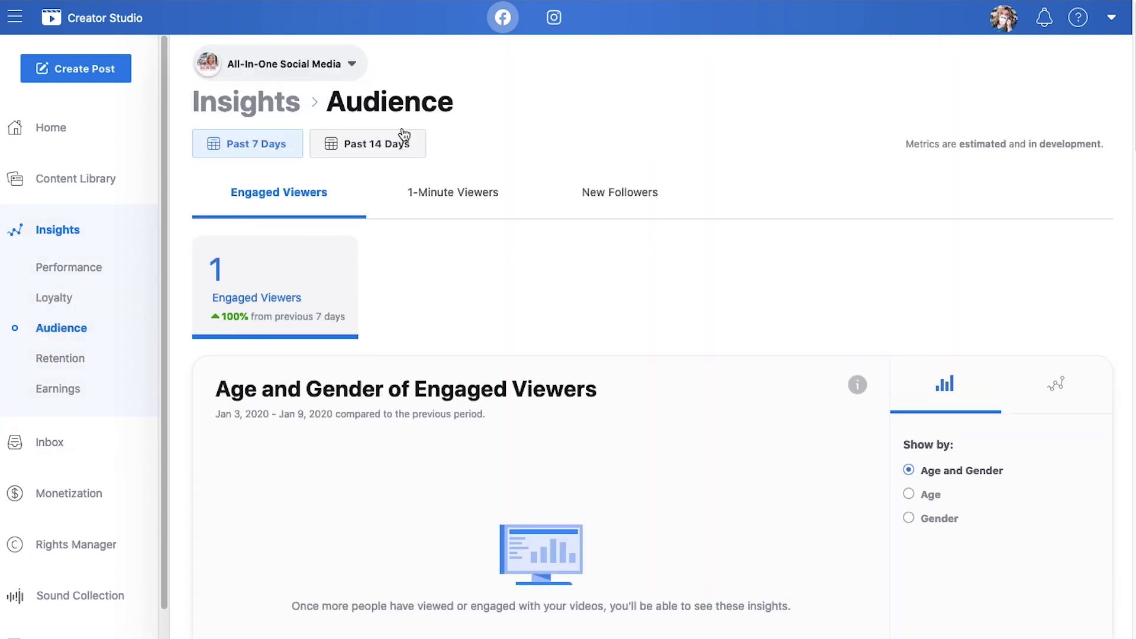
click(334, 53)
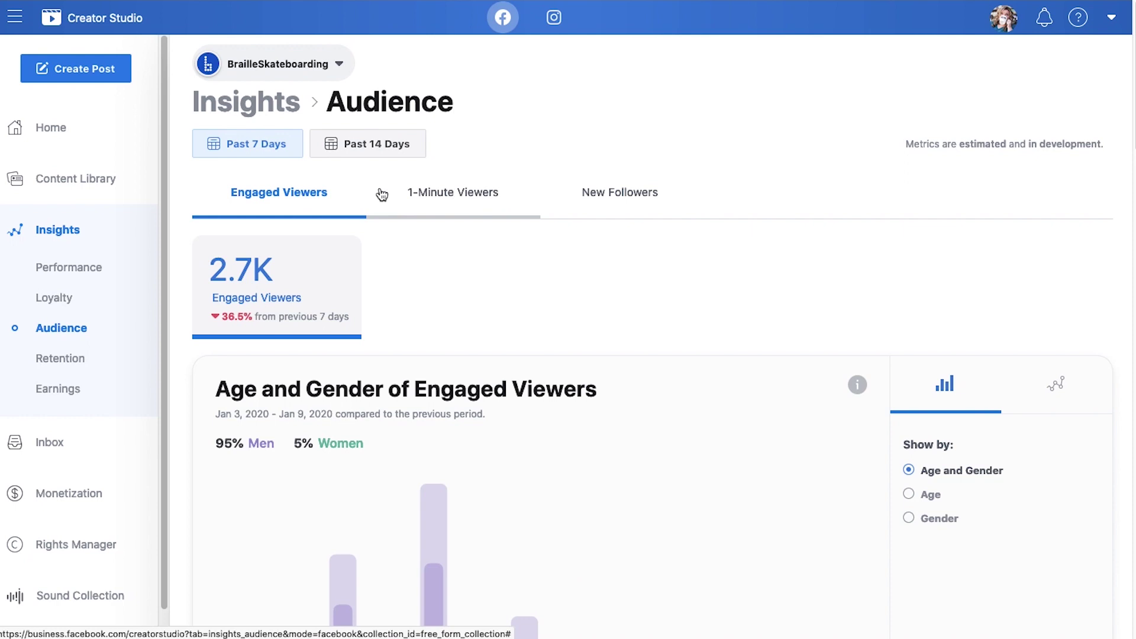
click(451, 190)
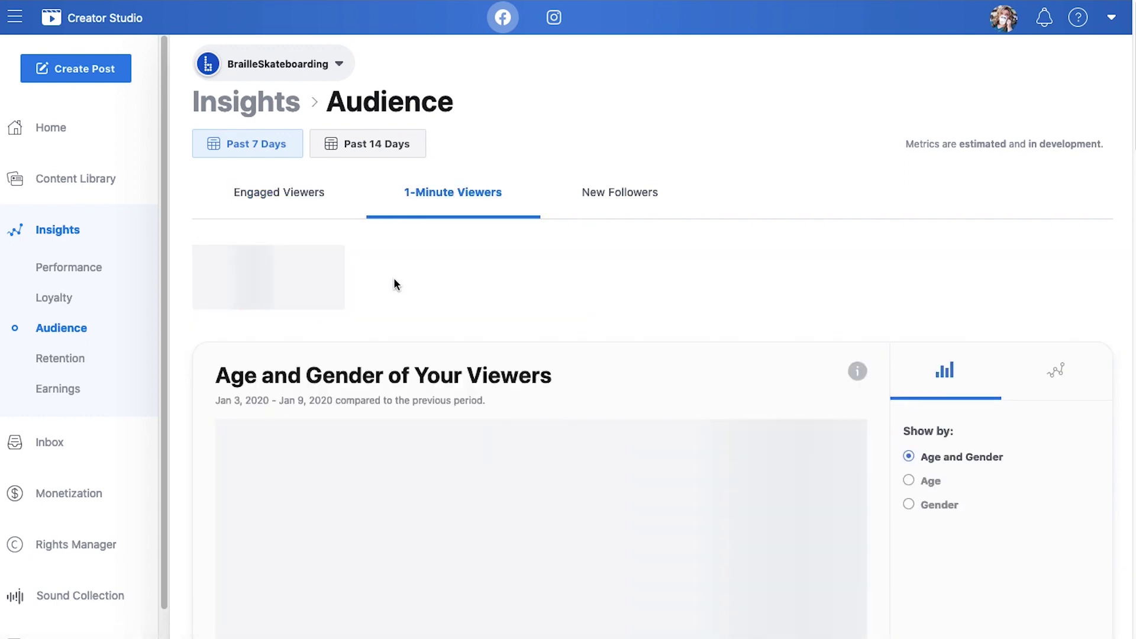
scroll(503, 213, down, 2)
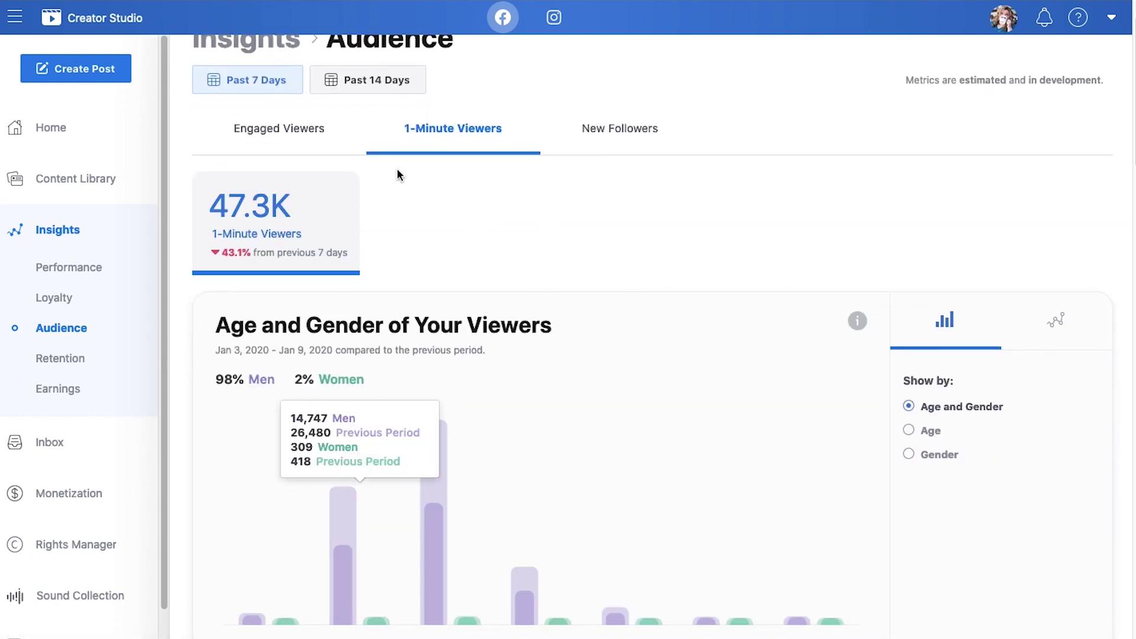
scroll(496, 220, up, 2)
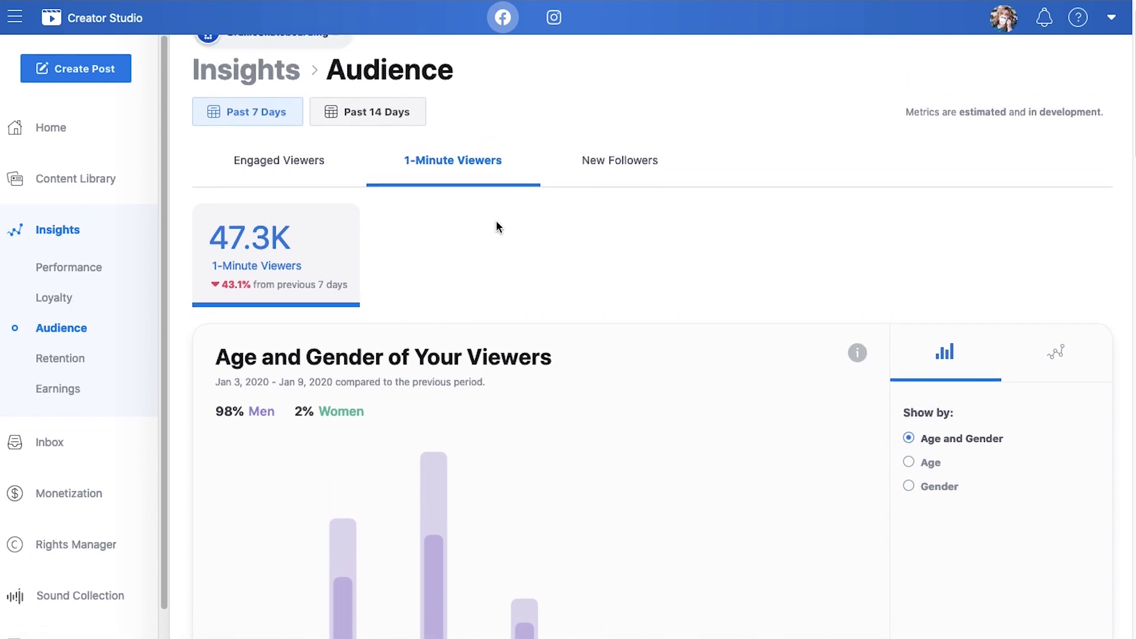
Show New Followers' countries, languages and hourly activity, then open Retention
click(586, 205)
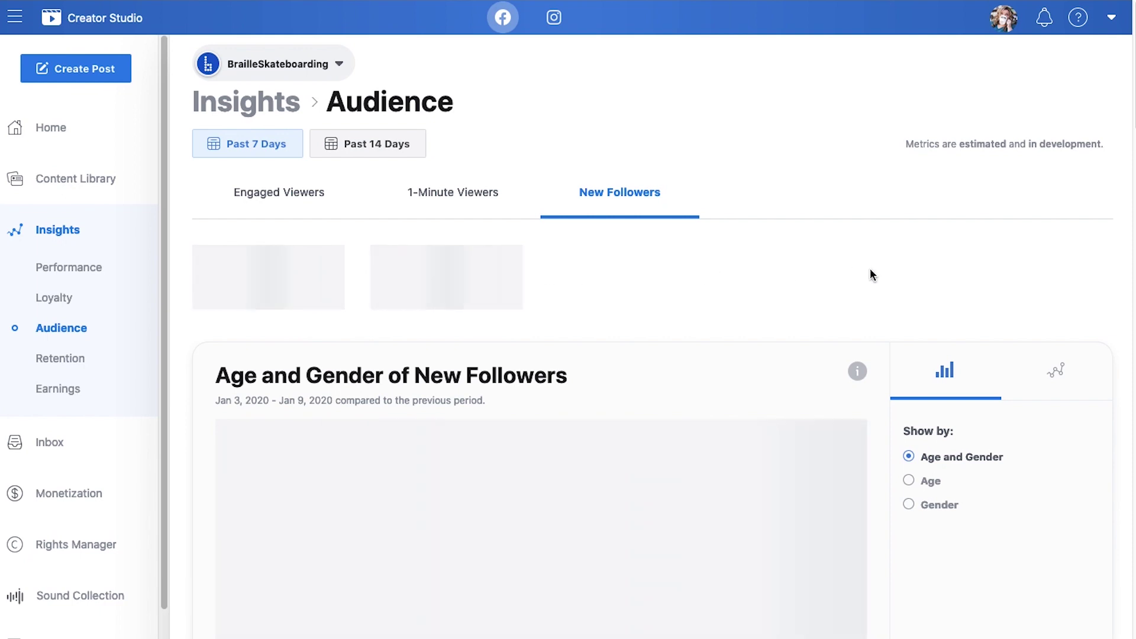
scroll(869, 268, down, 9)
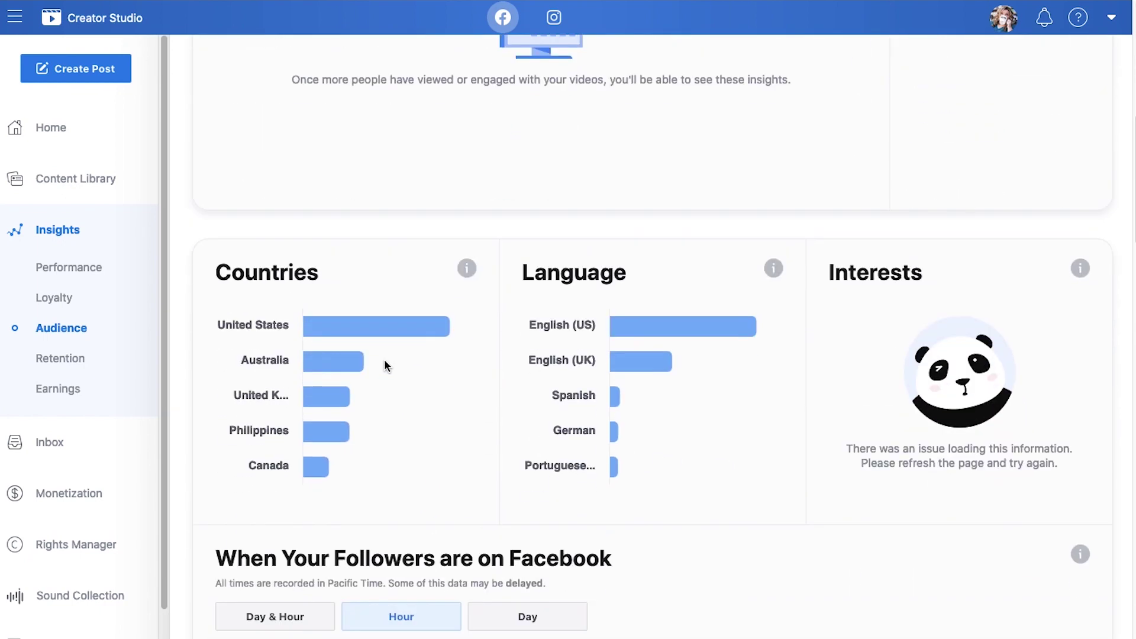
scroll(385, 361, down, 2)
scroll(268, 310, down, 3)
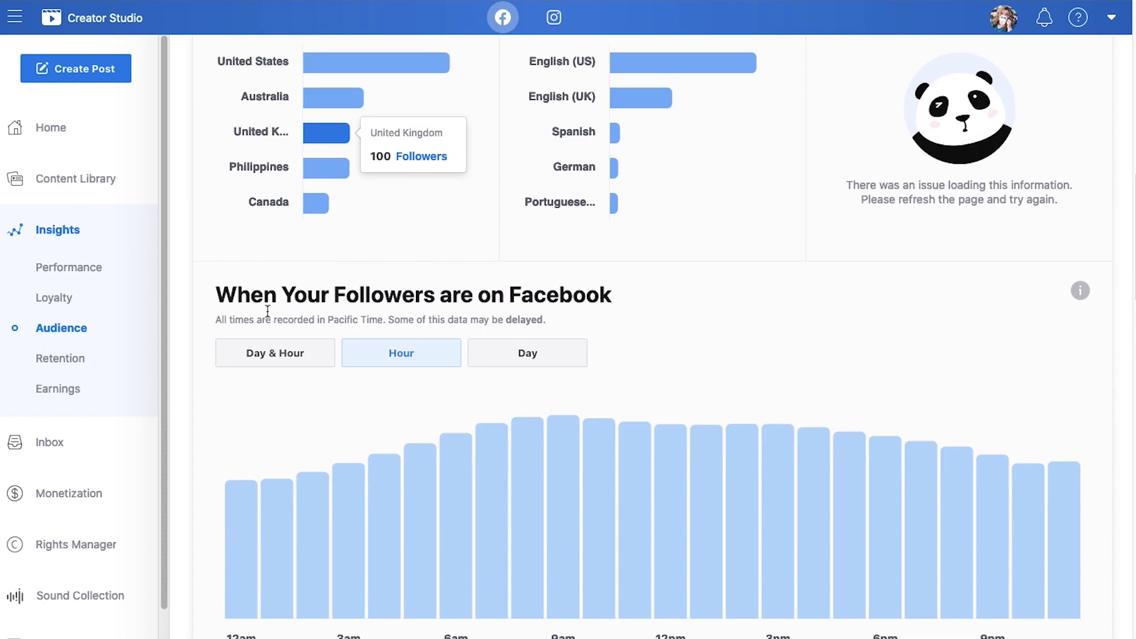
scroll(267, 310, down, 2)
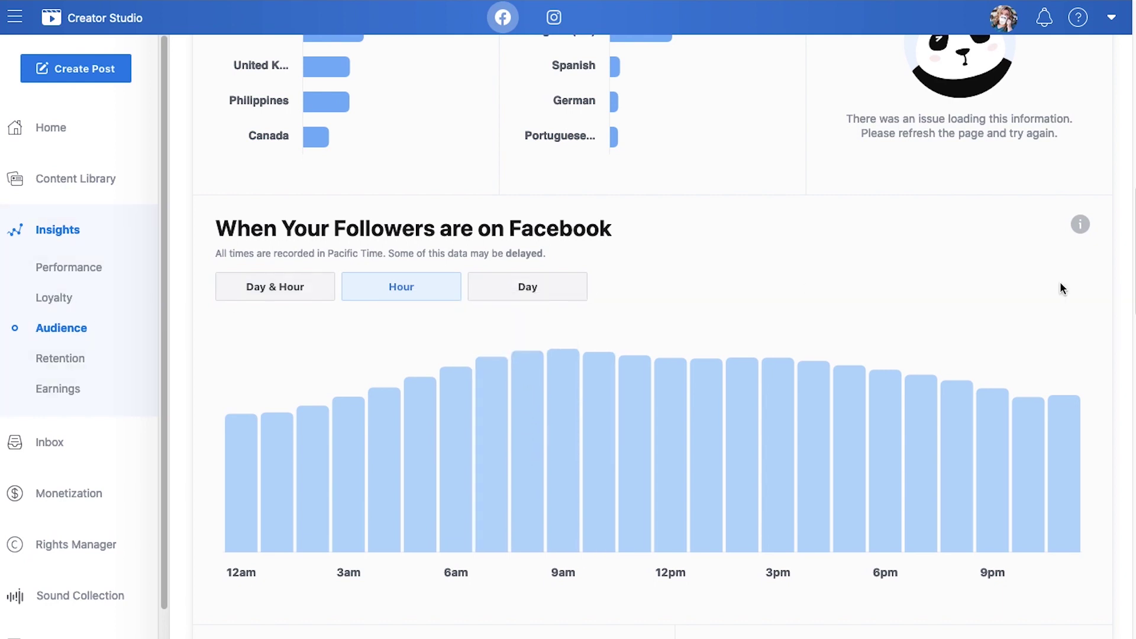
click(81, 368)
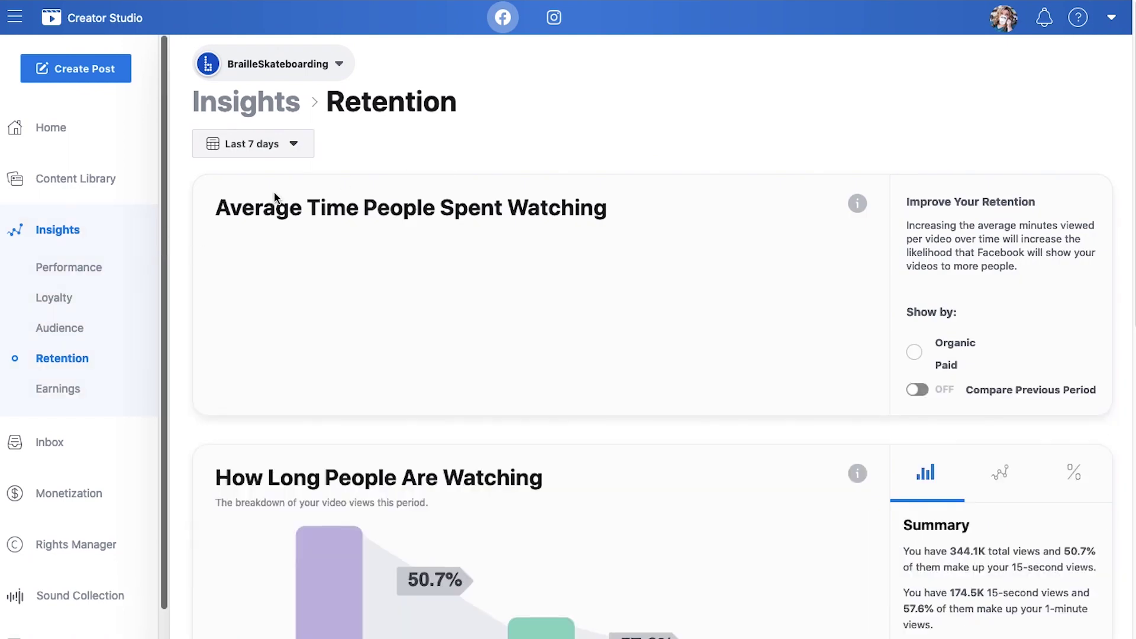
Review the Retention charts summarising 344.1K views and 50.7% 15-second views
scroll(278, 284, down, 2)
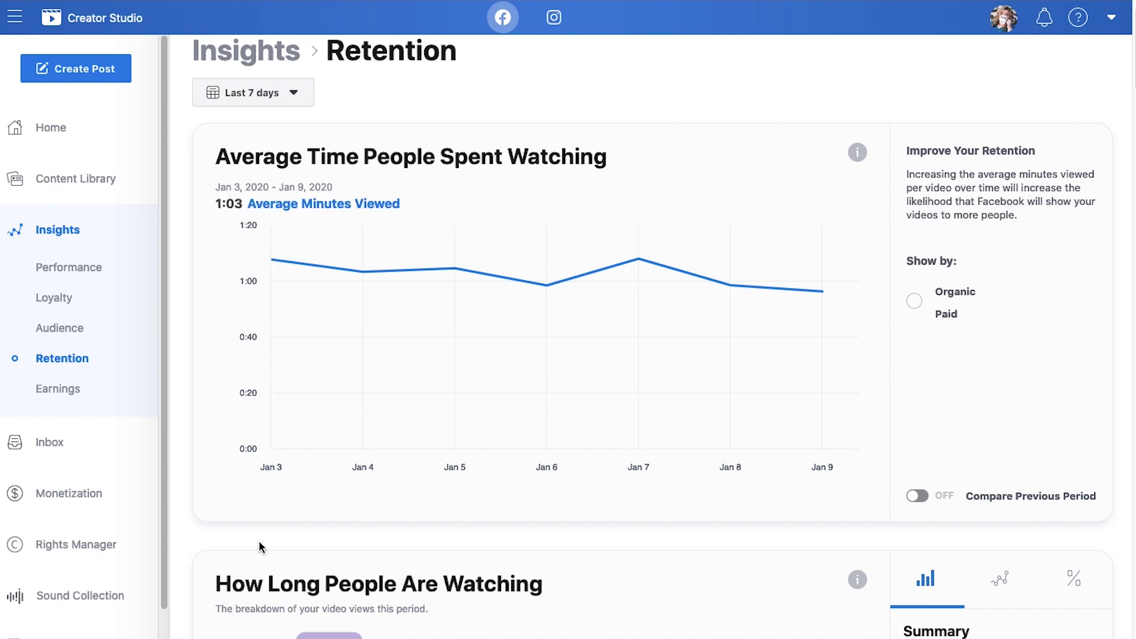
scroll(240, 542, down, 8)
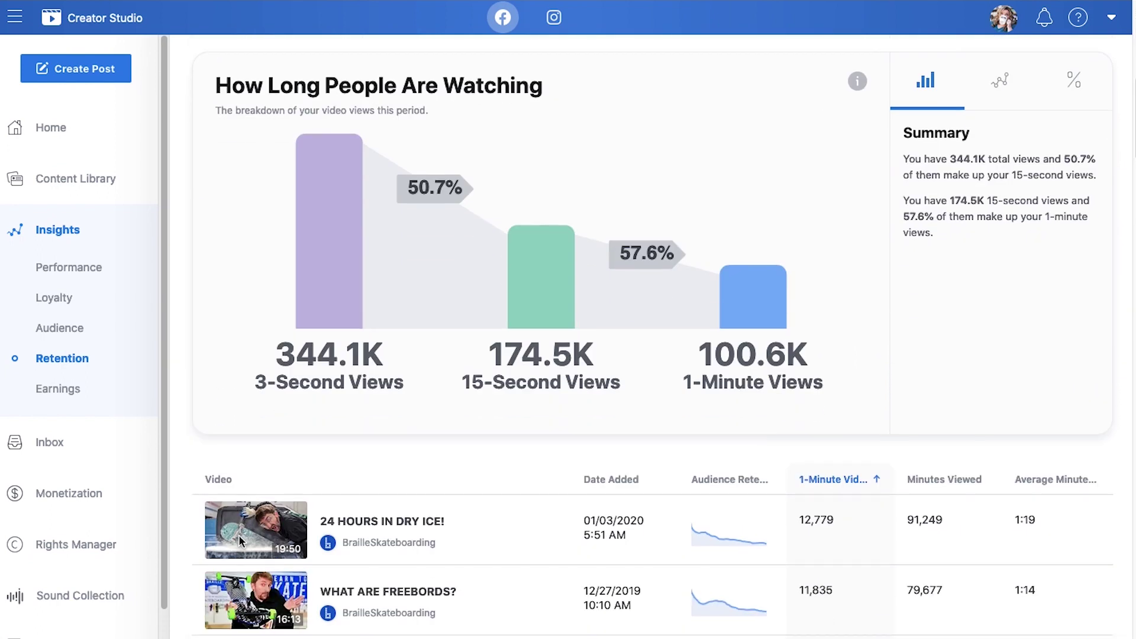
scroll(212, 330, down, 3)
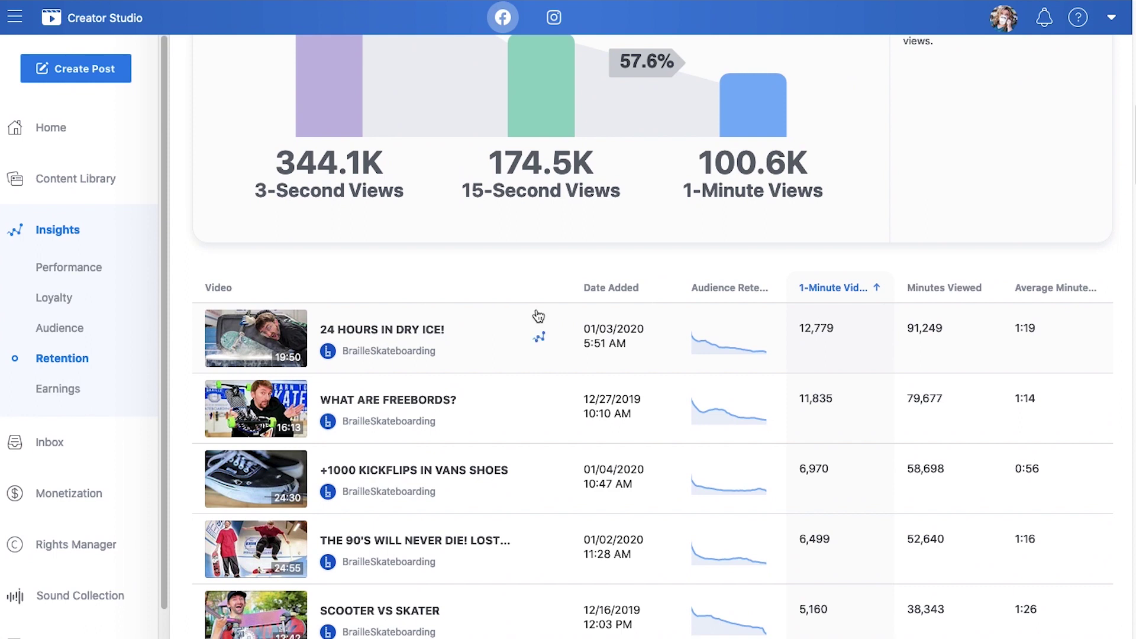
scroll(537, 315, up, 12)
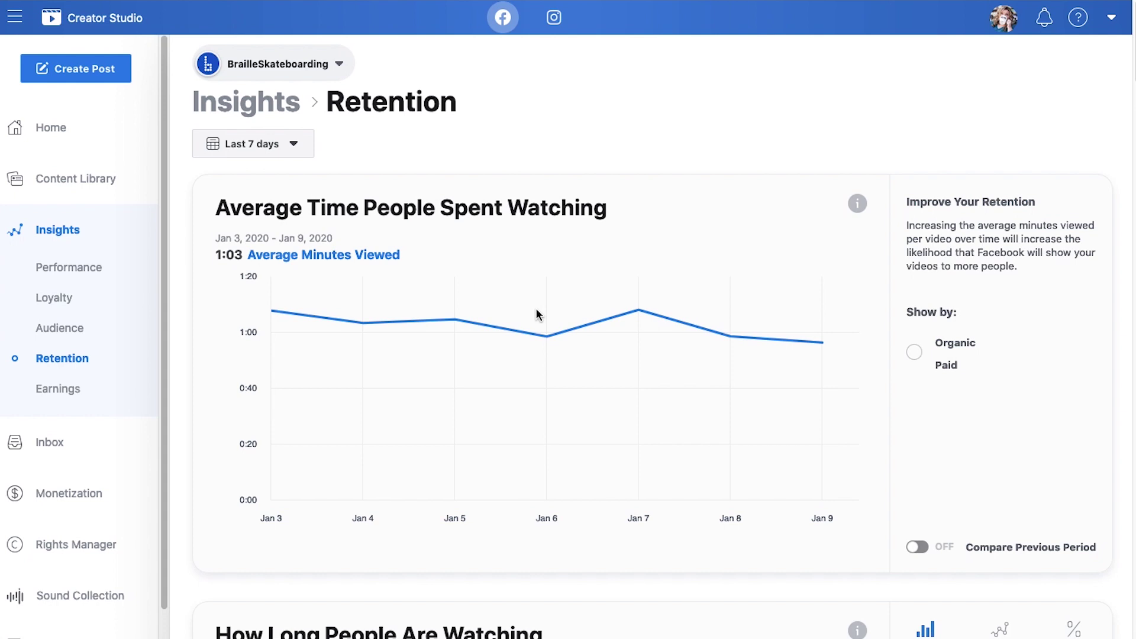
mouse_move(255, 302)
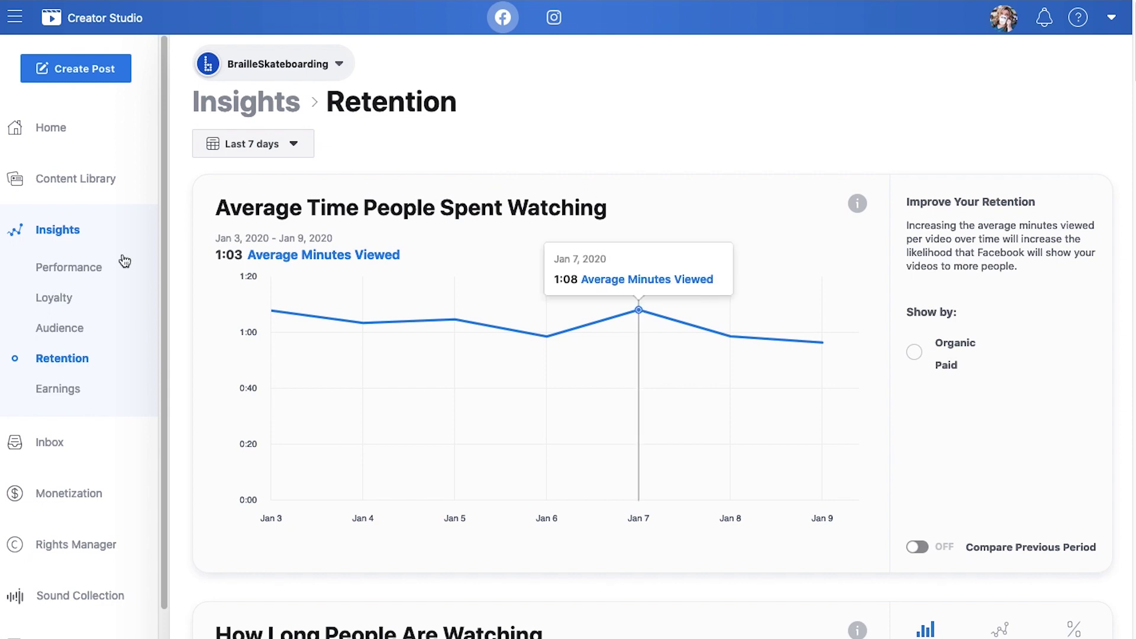
mouse_move(207, 475)
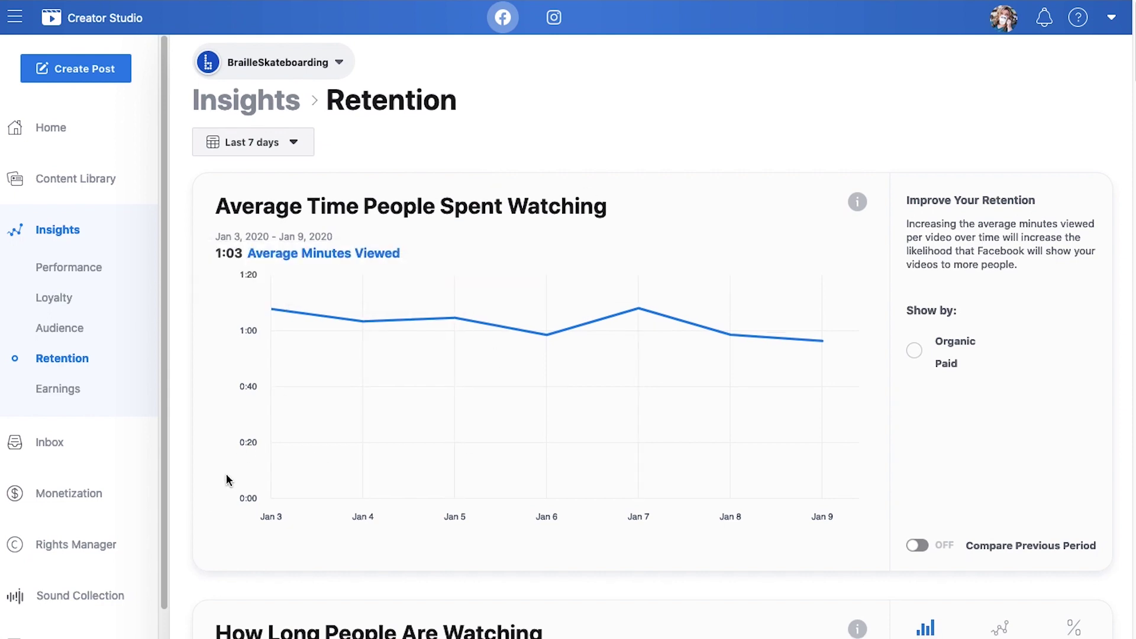
Scroll down through the per-video retention table and back up
scroll(226, 474, down, 9)
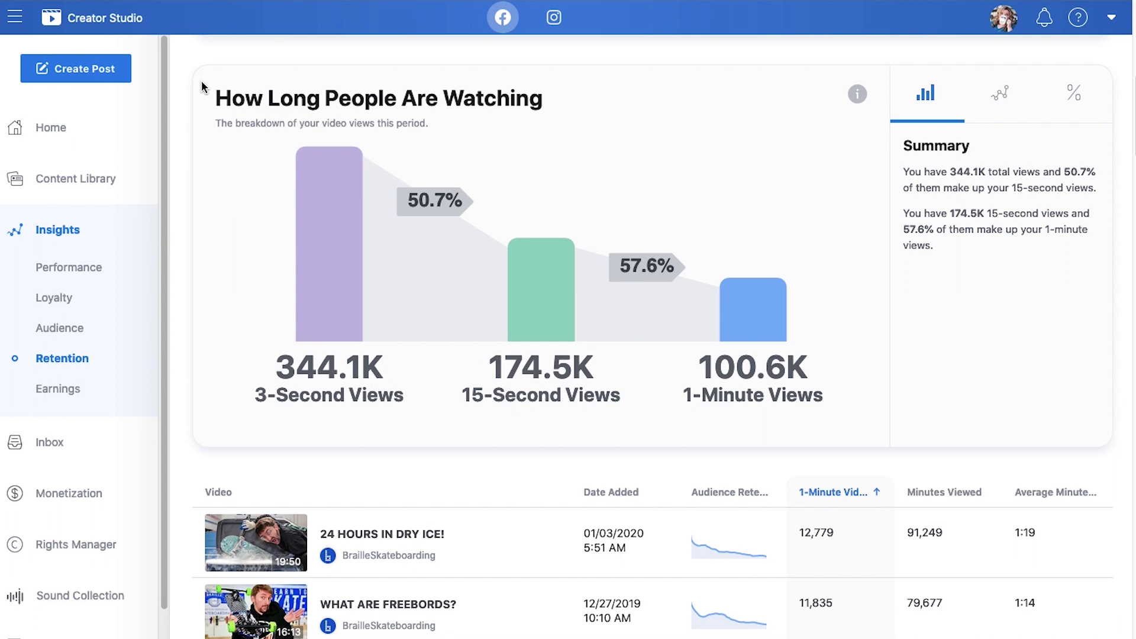
scroll(236, 213, up, 9)
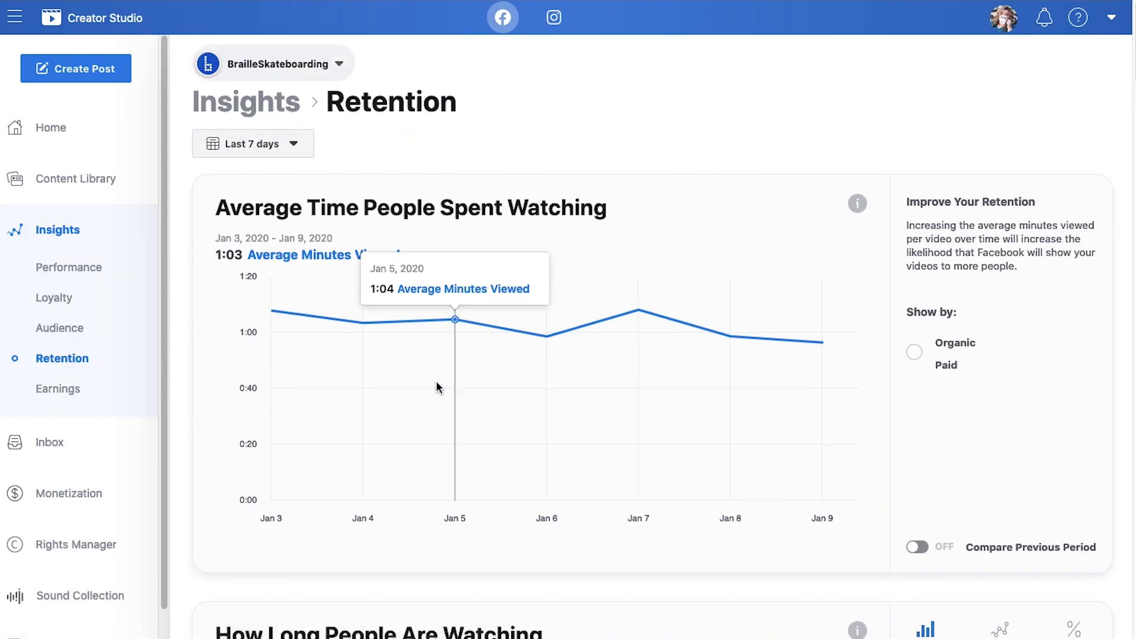
scroll(467, 319, down, 1)
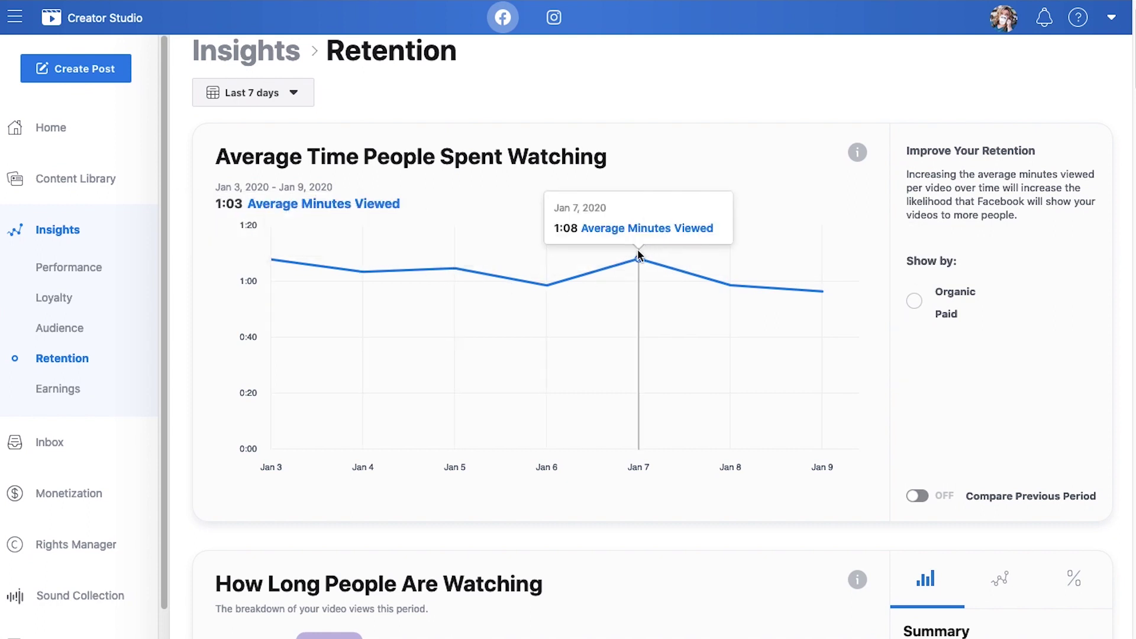
scroll(472, 355, down, 5)
scroll(472, 356, down, 4)
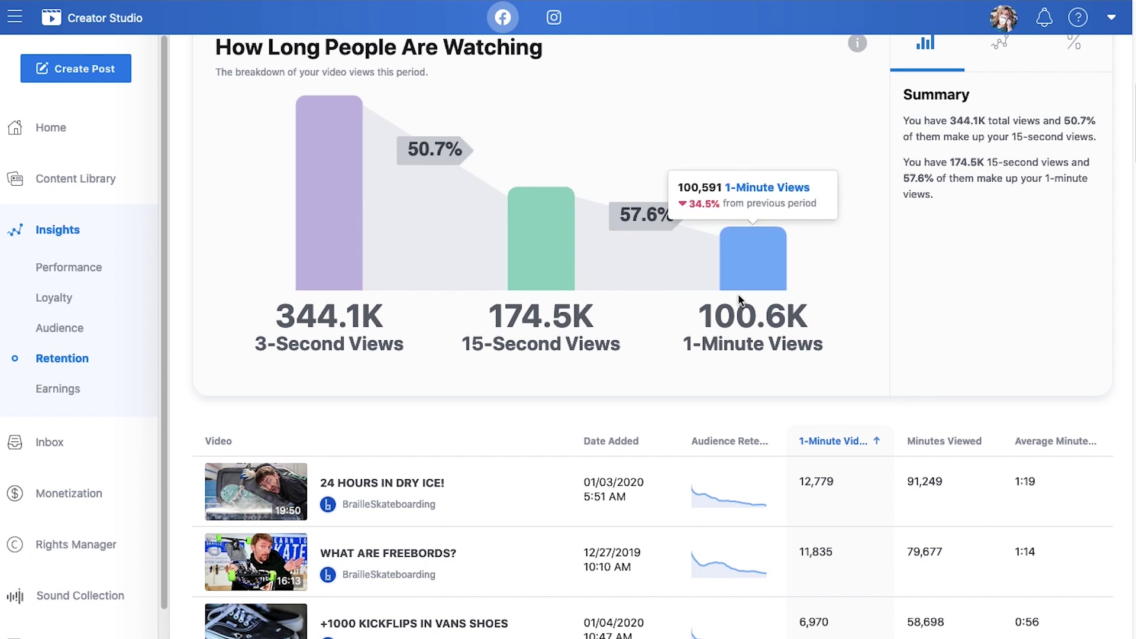
scroll(378, 422, down, 3)
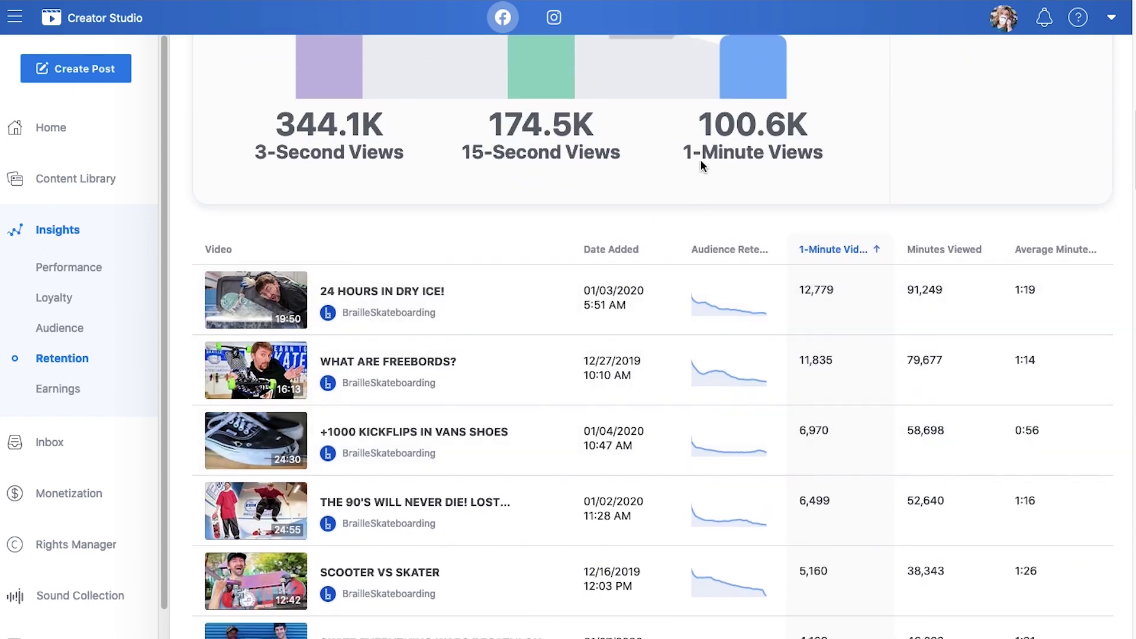
scroll(793, 191, down, 3)
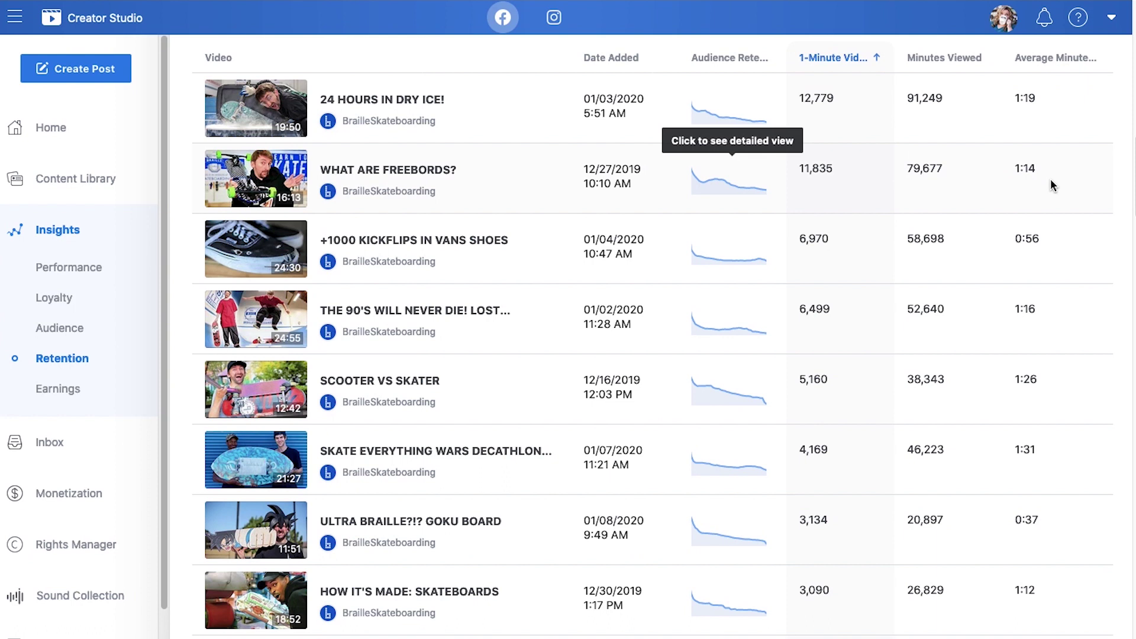
scroll(385, 307, up, 6)
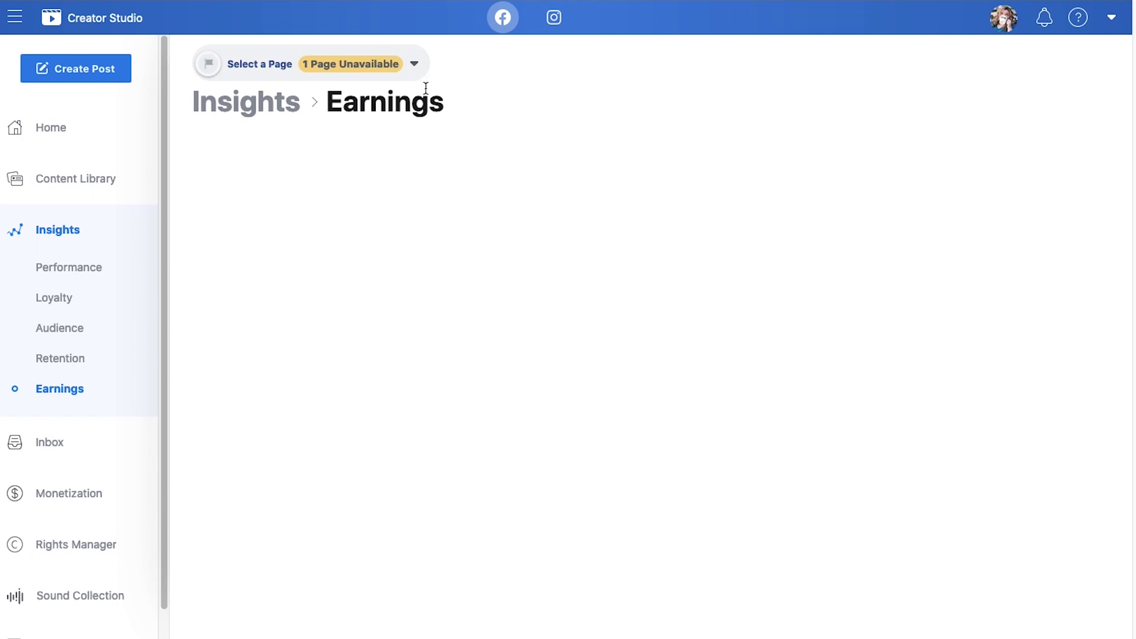
click(415, 65)
click(272, 325)
Open the Inbox and pick Whole Wide World Toys from Choose a Single Page
click(48, 442)
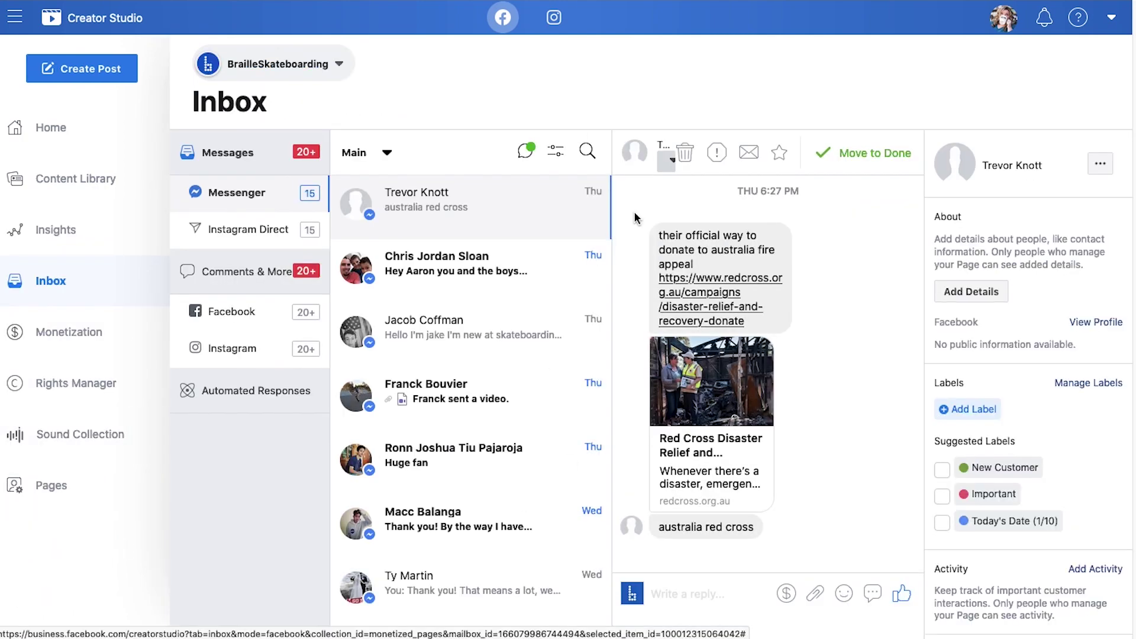
click(233, 66)
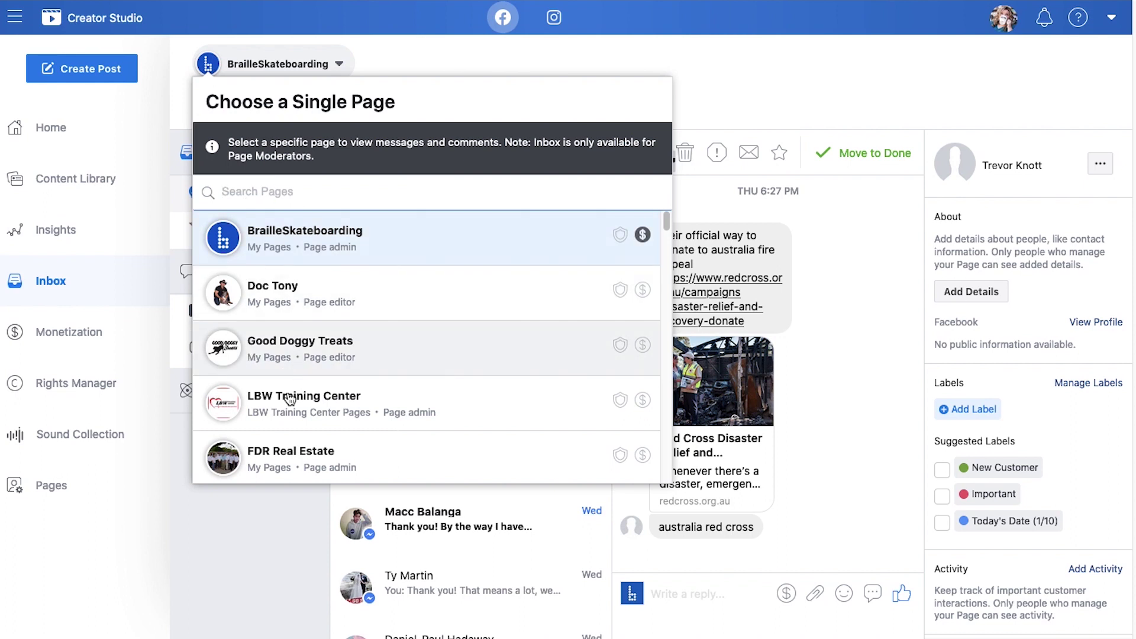
scroll(290, 414, down, 5)
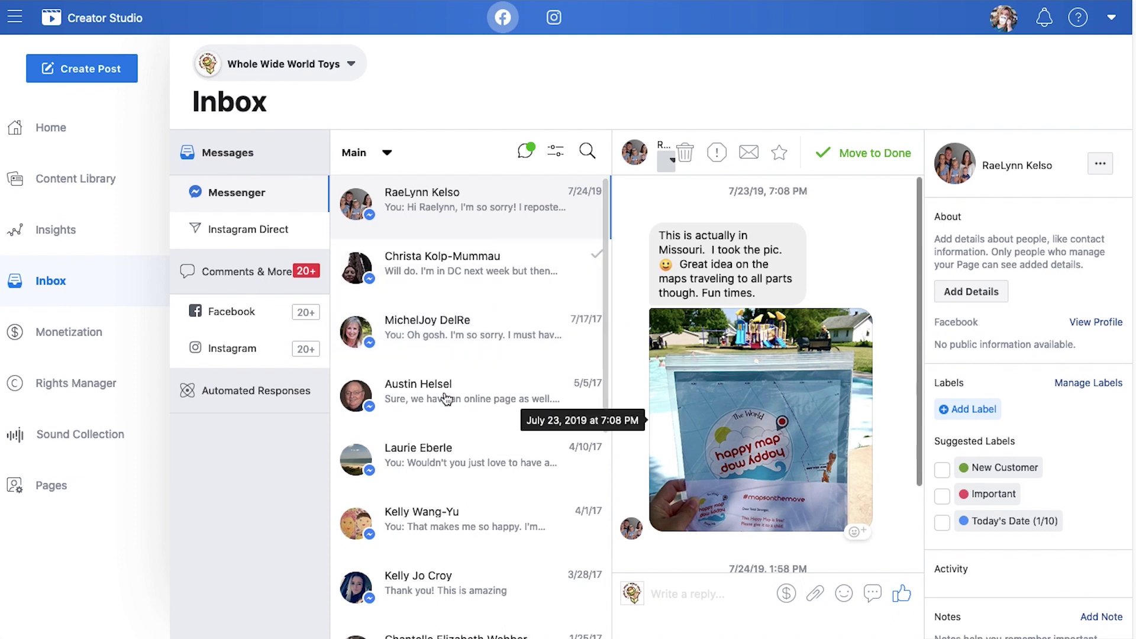
scroll(471, 294, down, 2)
scroll(471, 294, up, 2)
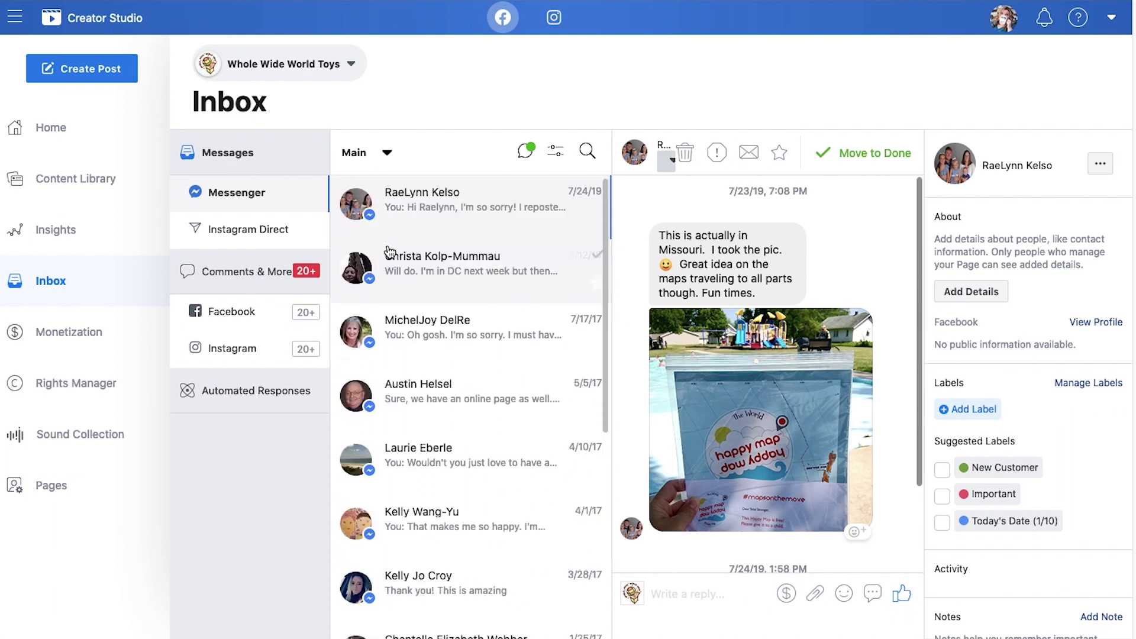
Open the Monetization overview and scroll through it
click(43, 342)
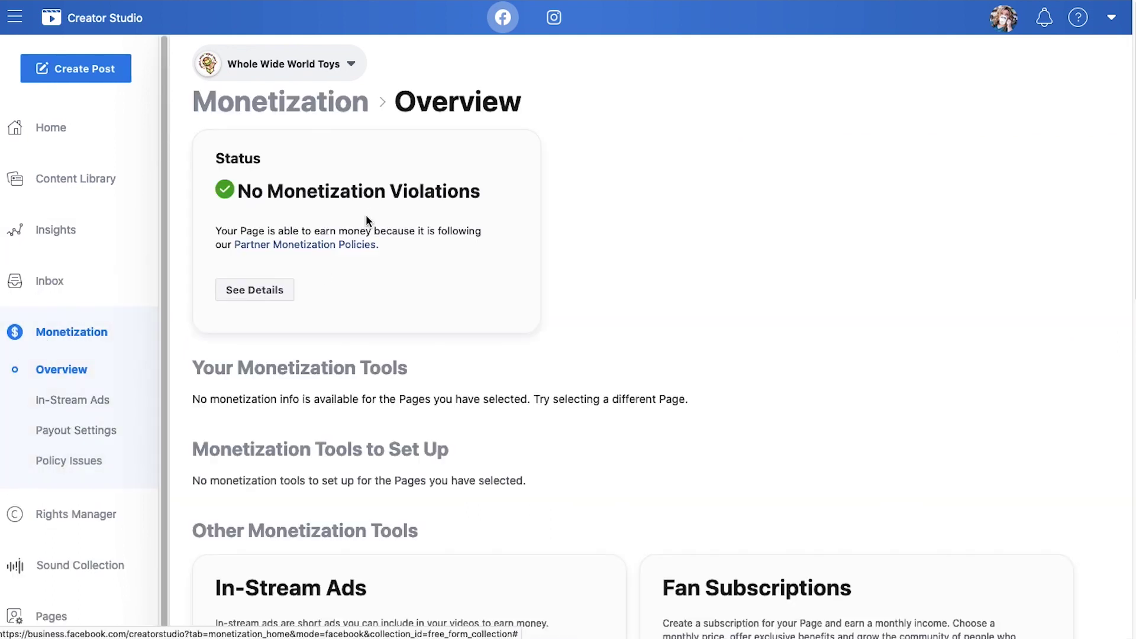
scroll(312, 175, down, 7)
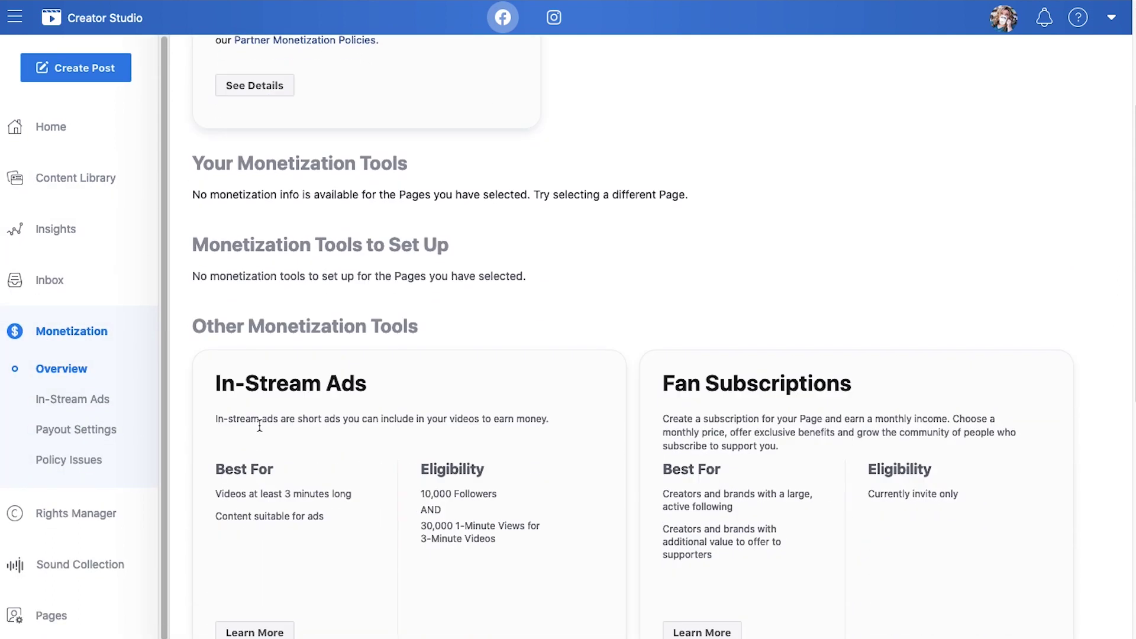
scroll(631, 513, up, 7)
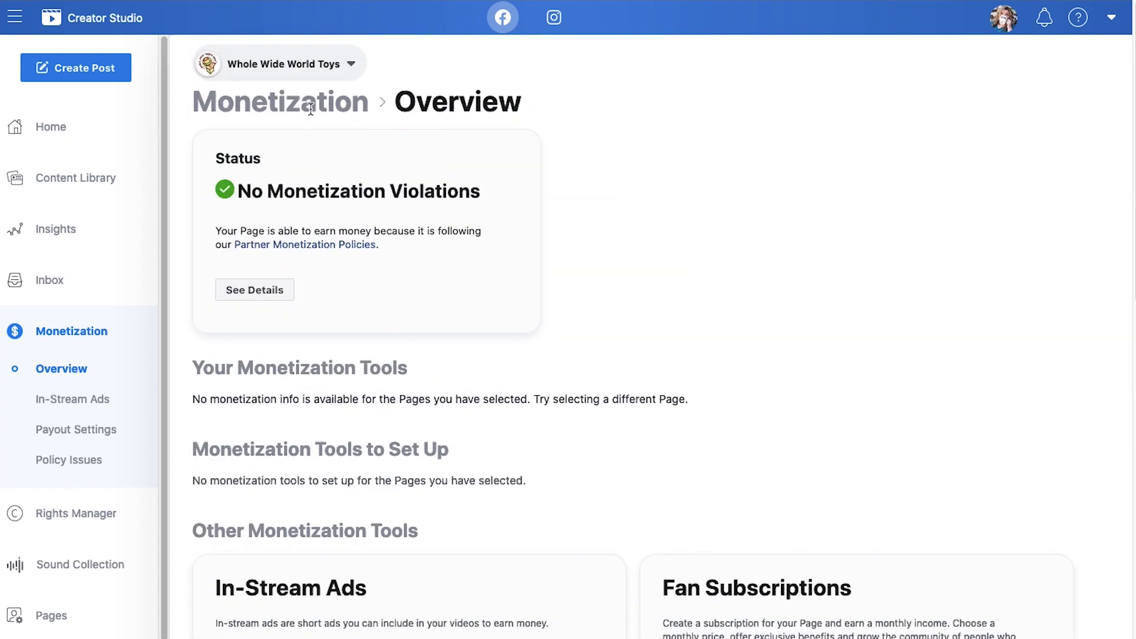
Add BrailleSkateboarding to the viewed pages and scroll the combined Overview
click(269, 66)
click(343, 182)
click(622, 508)
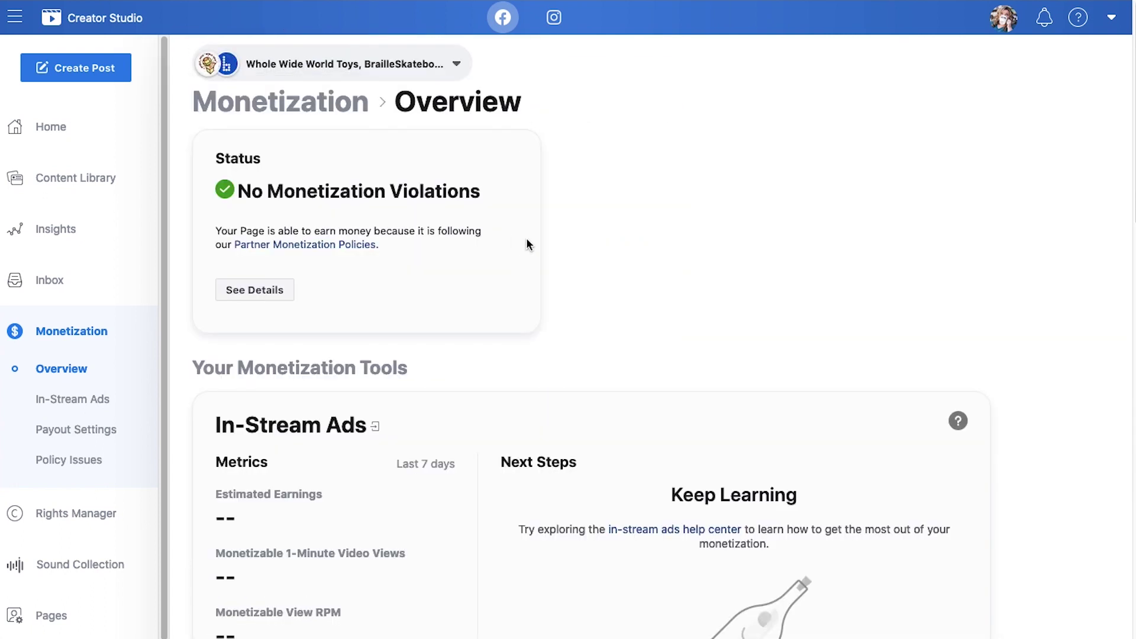
scroll(526, 244, down, 14)
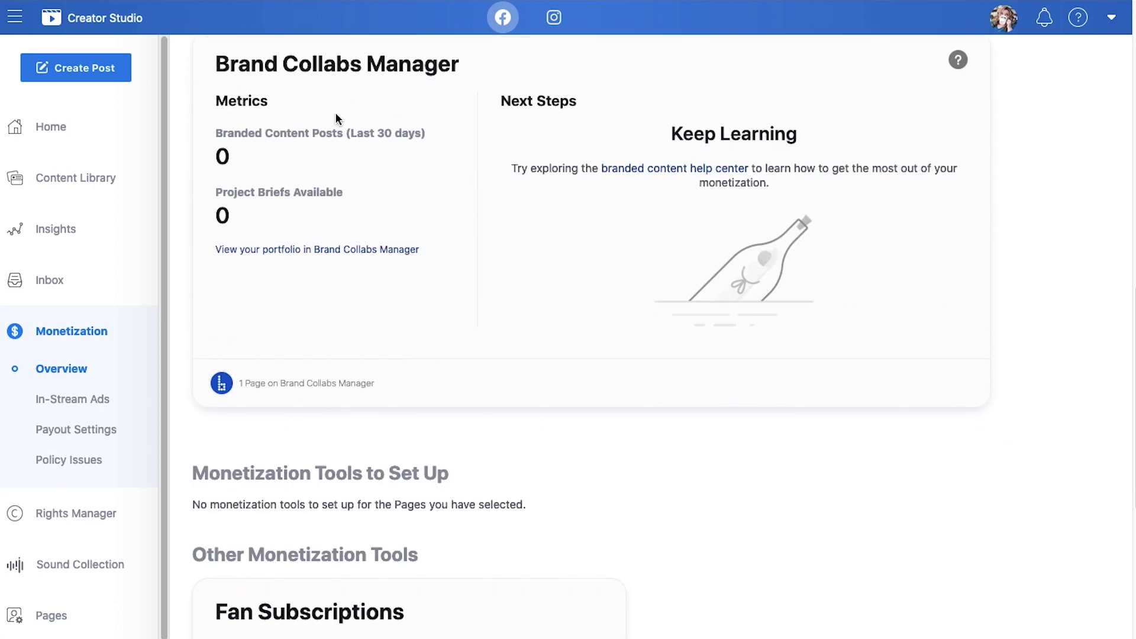
scroll(336, 117, down, 6)
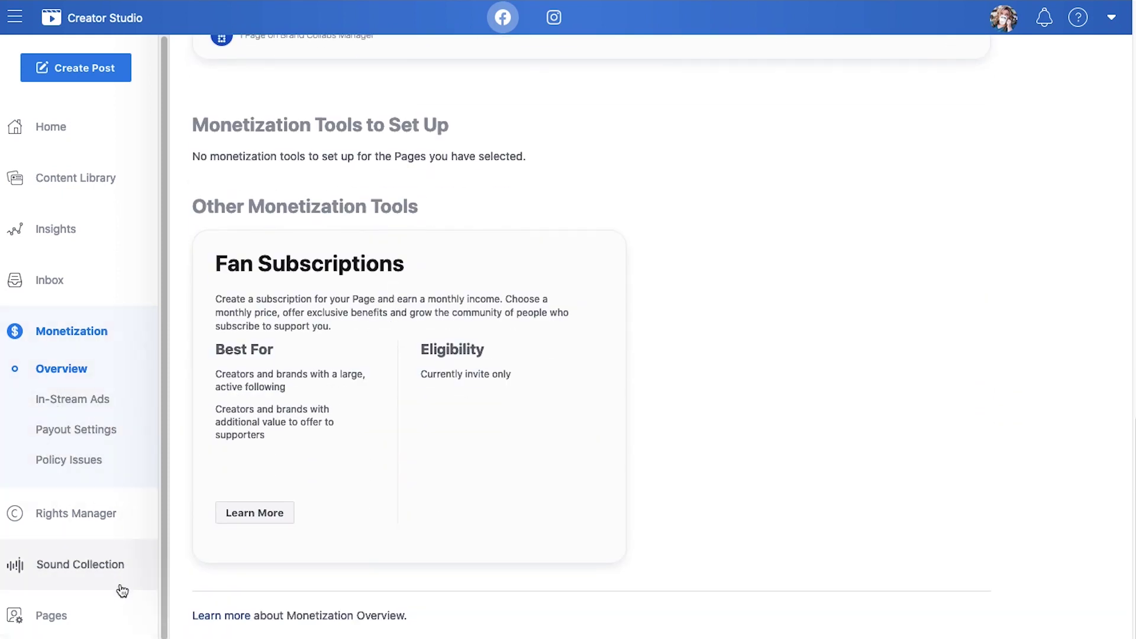
click(65, 513)
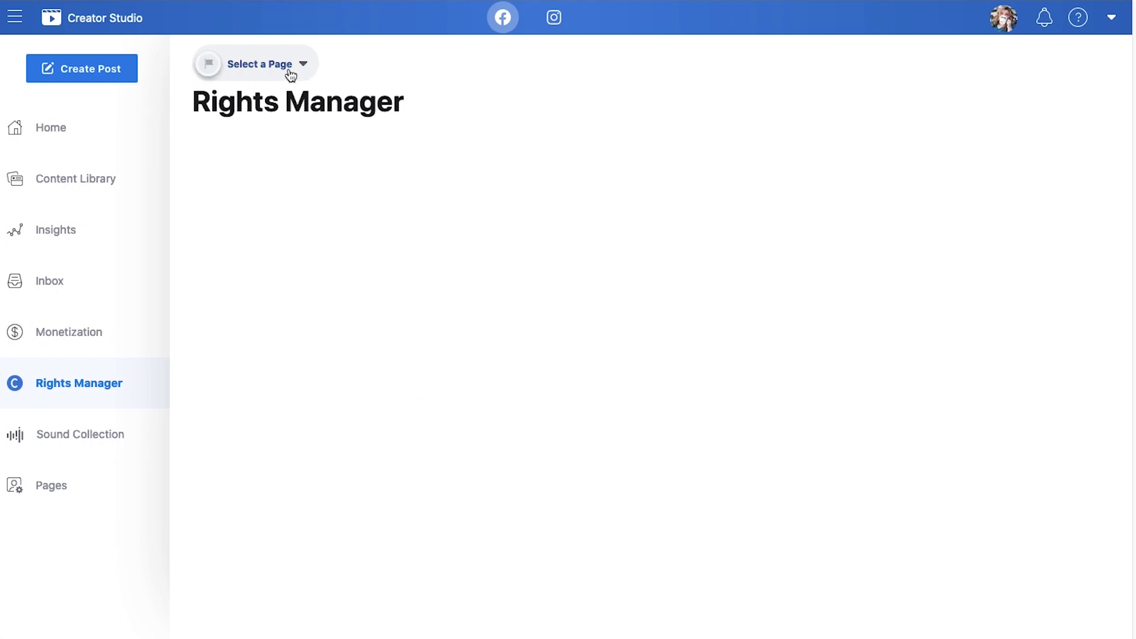
Open Sound Collection and browse its list of 6,038 tracks with artist, genre, tempo and length
click(51, 435)
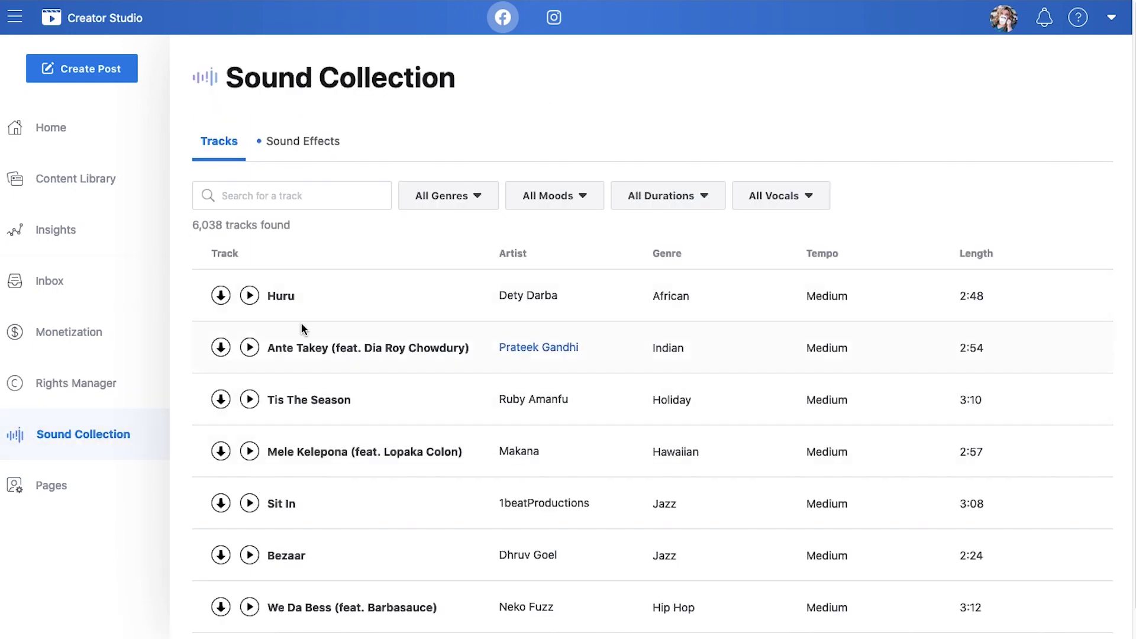
scroll(233, 296, down, 2)
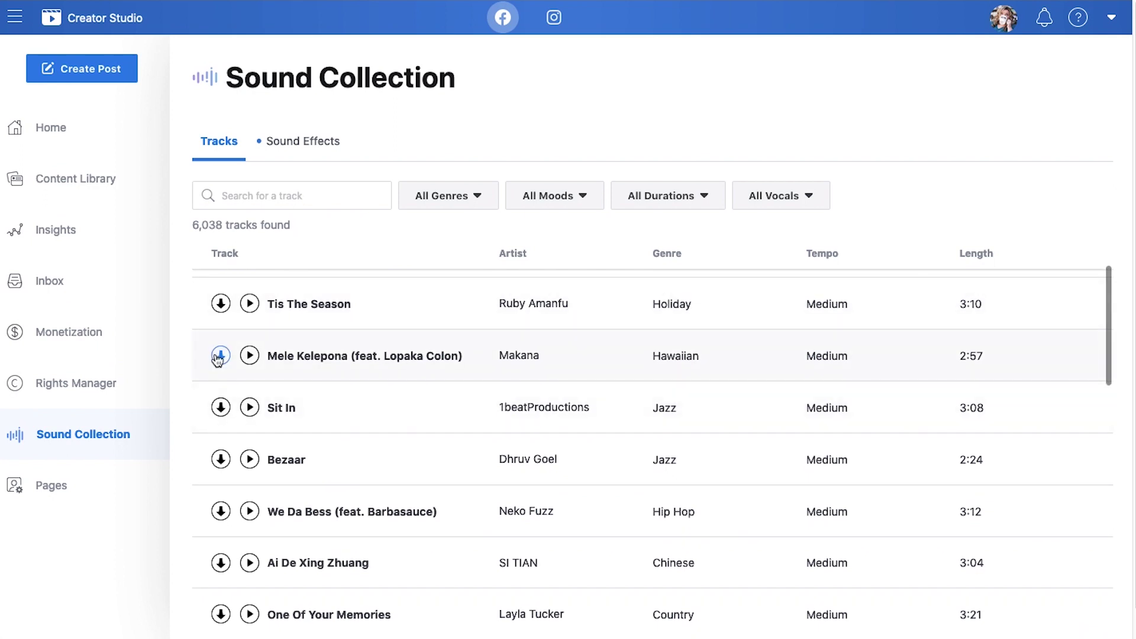
scroll(347, 373, down, 2)
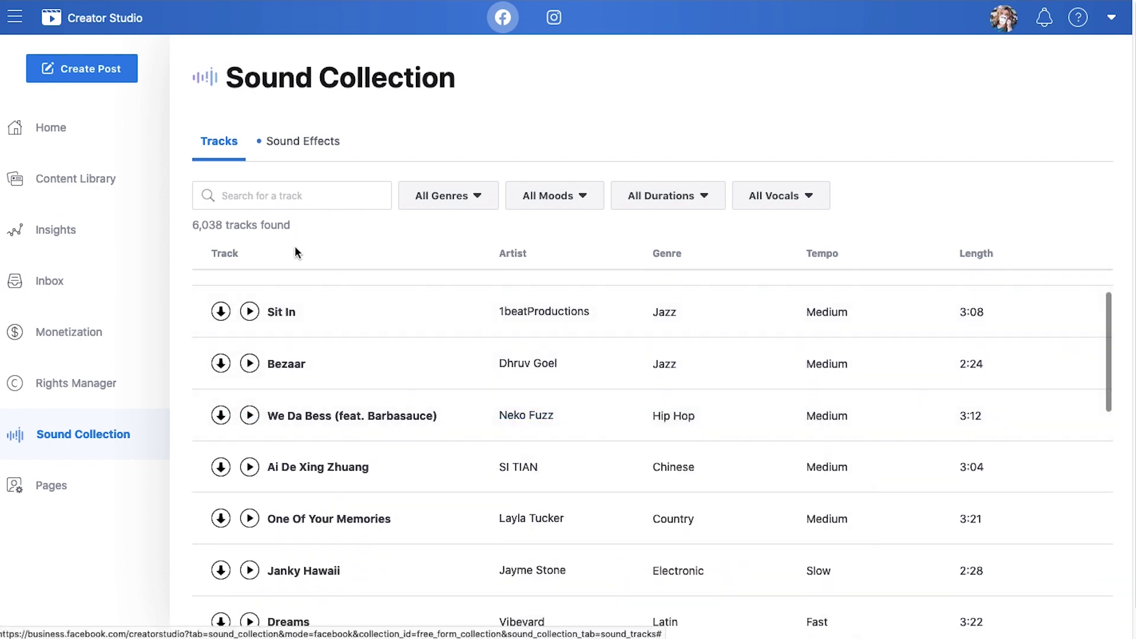
scroll(410, 379, up, 4)
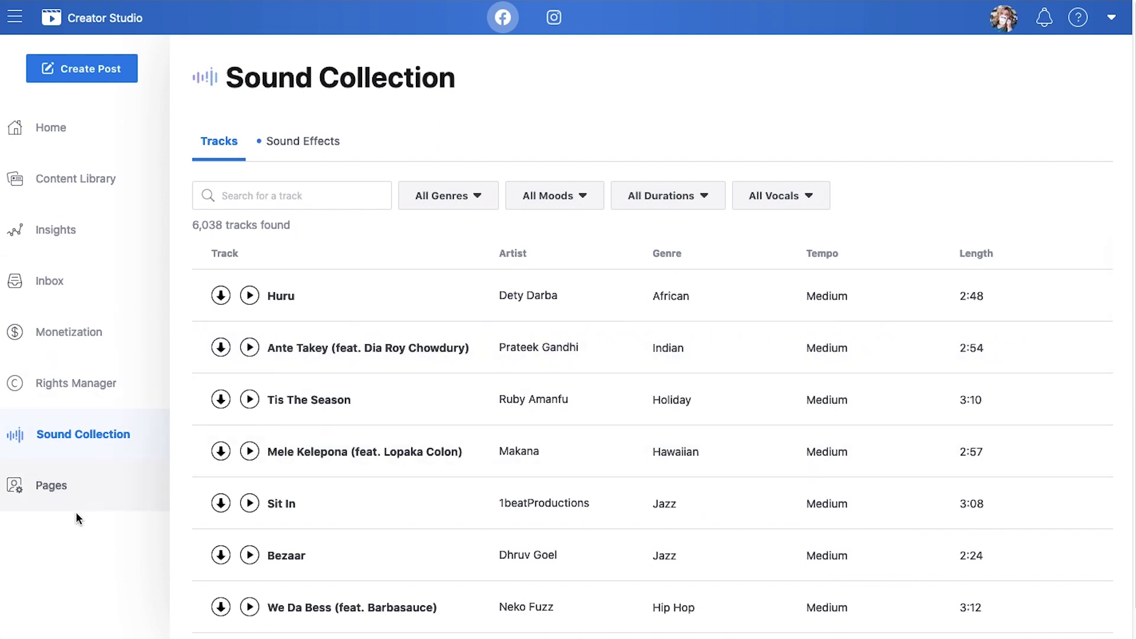
Show the Top Pages (50) collection in the Pages list, then go back to Home
click(46, 495)
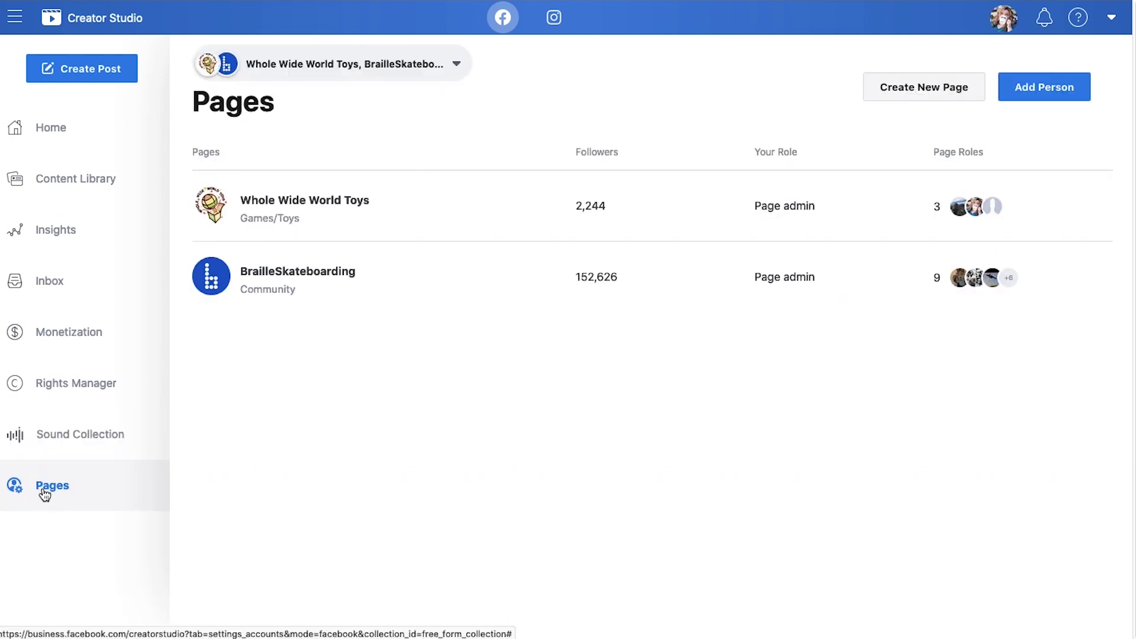
click(324, 62)
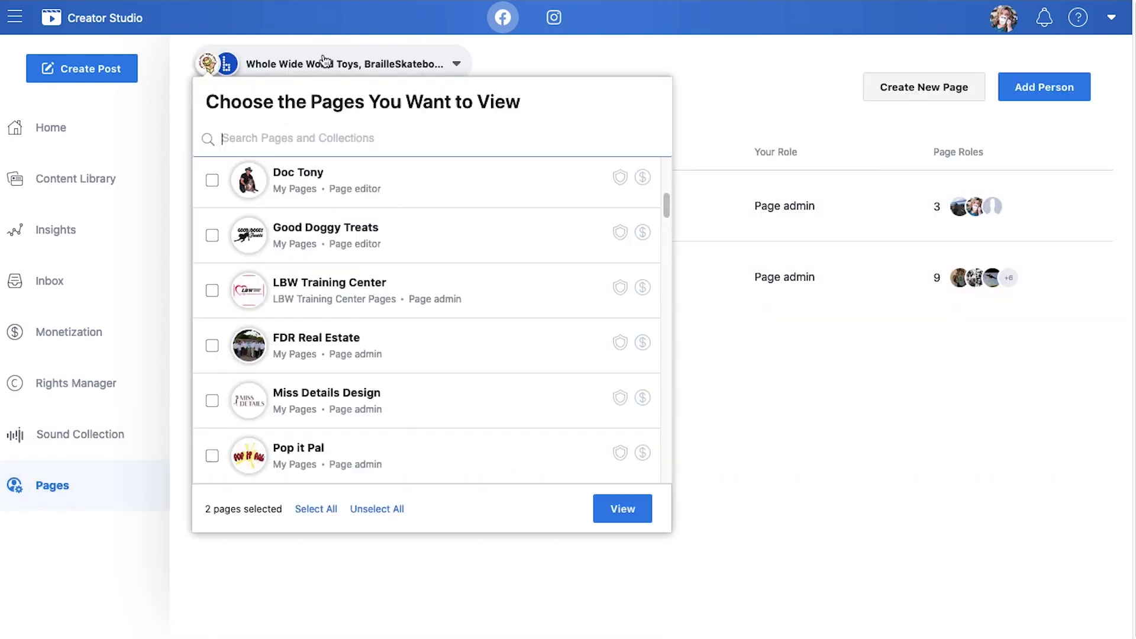
scroll(398, 258, up, 5)
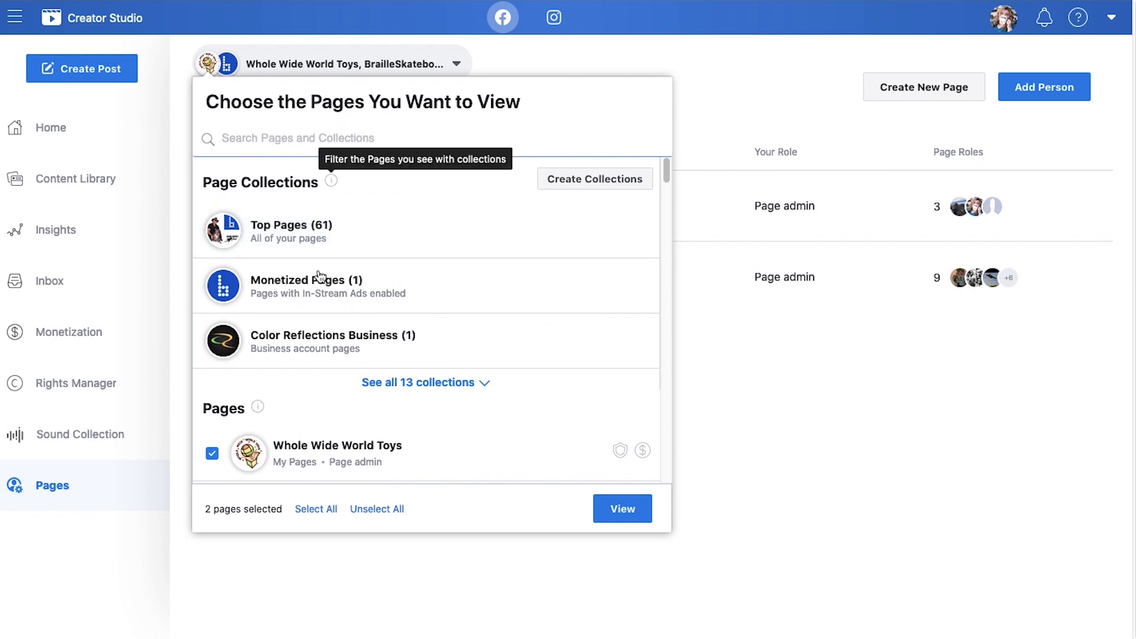
click(320, 234)
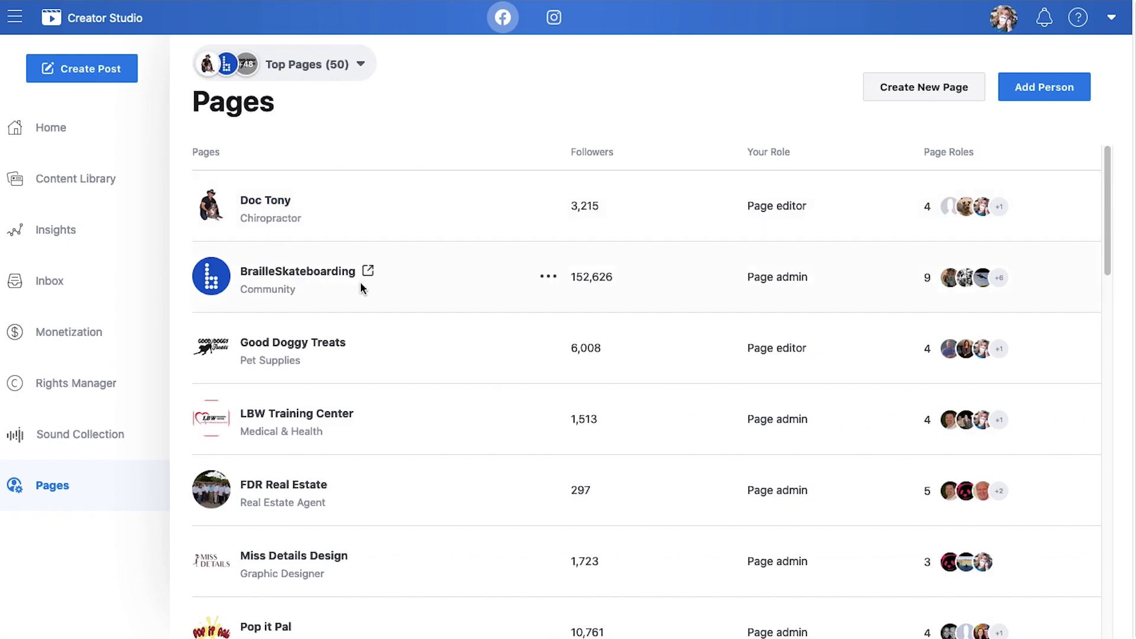
click(57, 127)
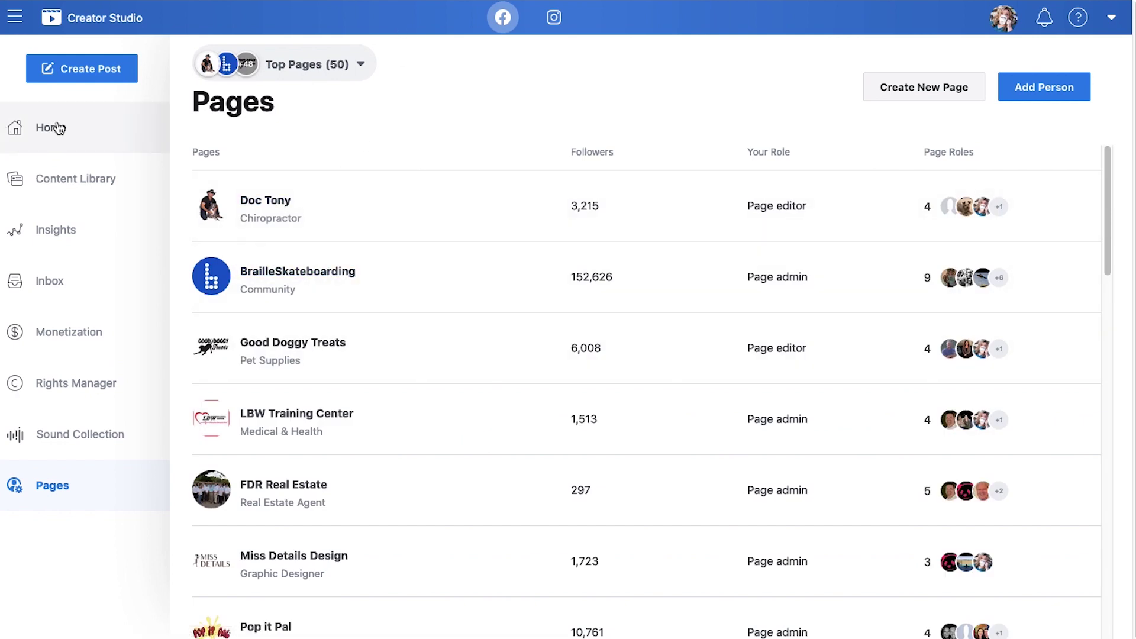